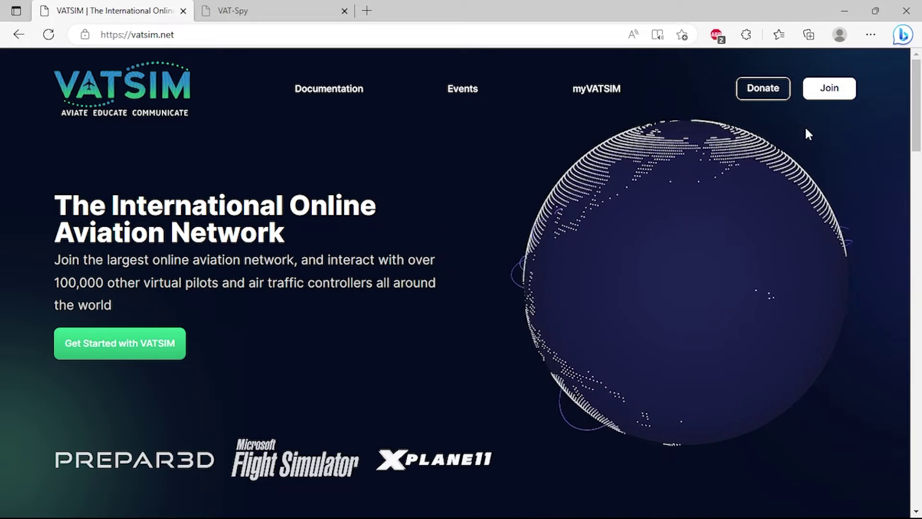
- Open the VATSIM registration form and review its instructions and required fields
click(825, 92)
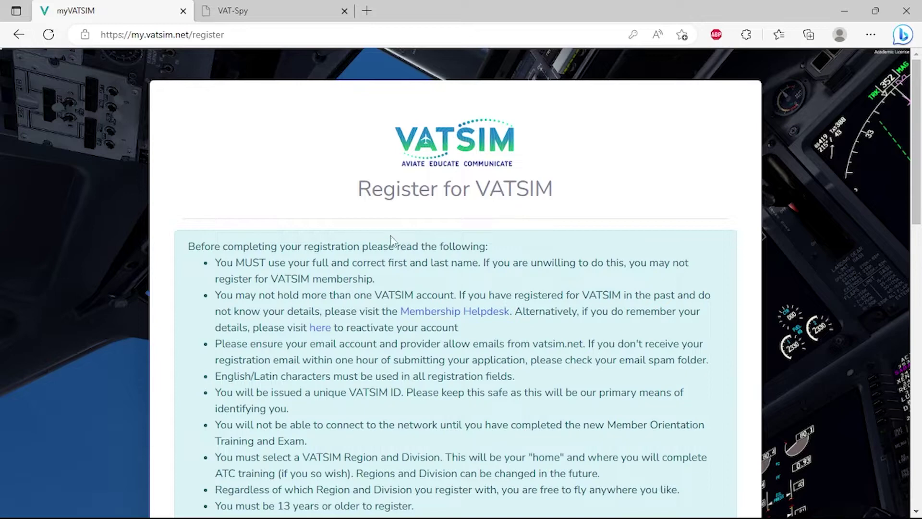
scroll(326, 197, down, 3)
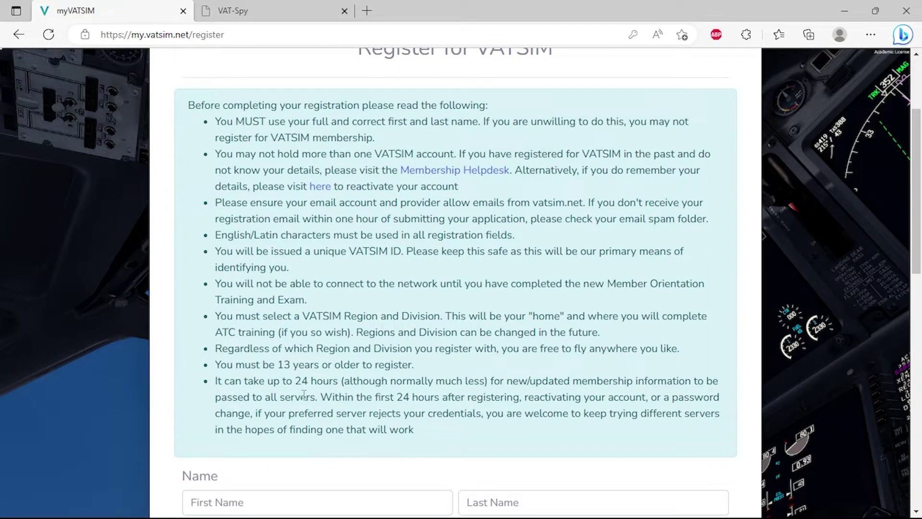
scroll(305, 382, down, 2)
scroll(247, 295, down, 2)
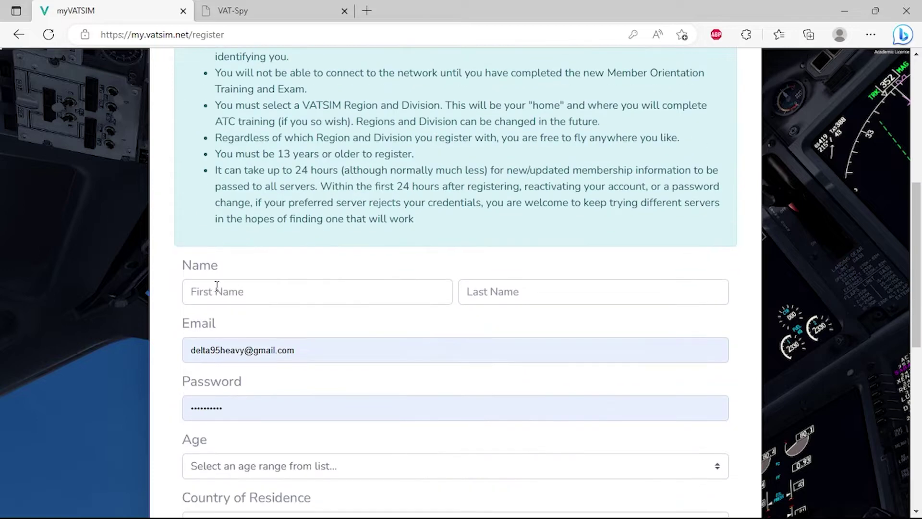
scroll(165, 290, down, 3)
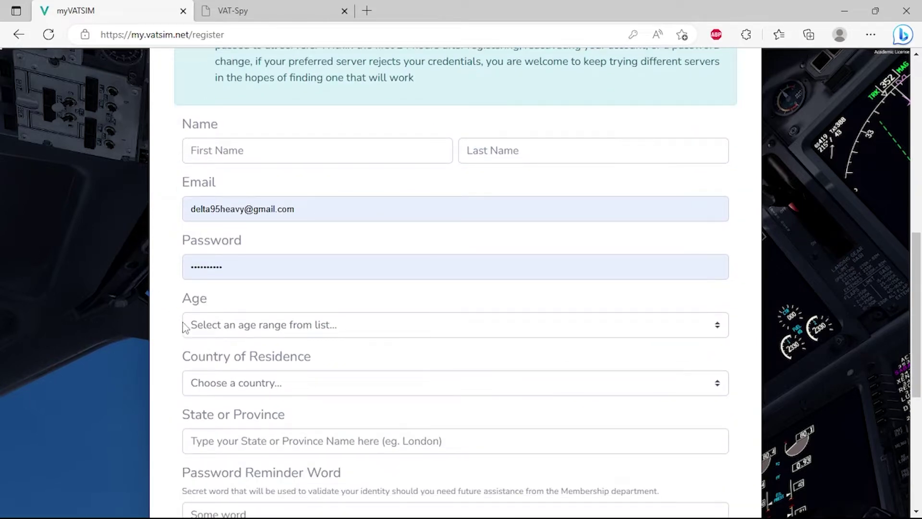
scroll(166, 370, down, 1)
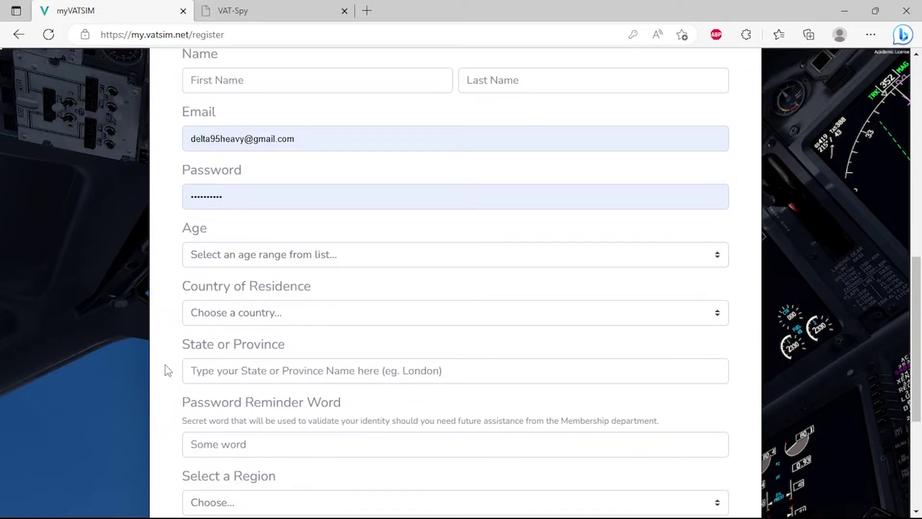
scroll(166, 370, down, 3)
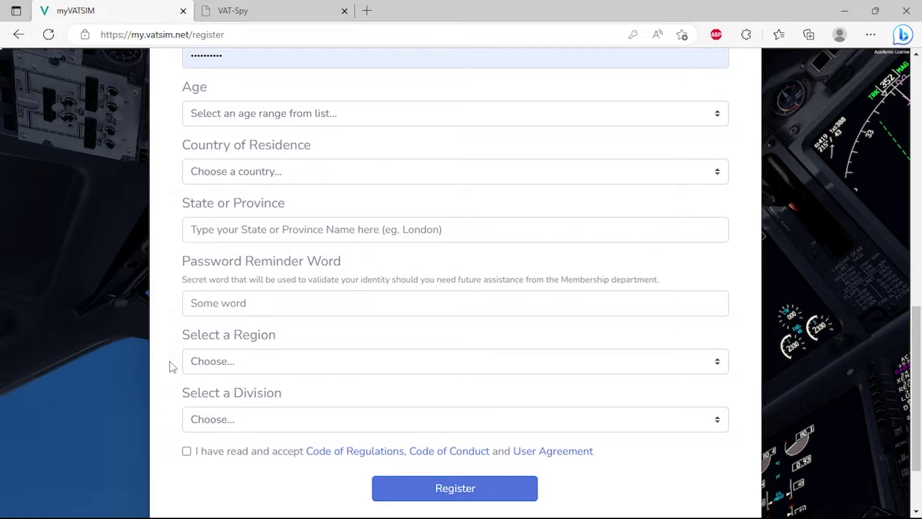
- Choose the Americas region and United States division, and accept the Code of Regulations, Code of Conduct and User Agreement
click(718, 366)
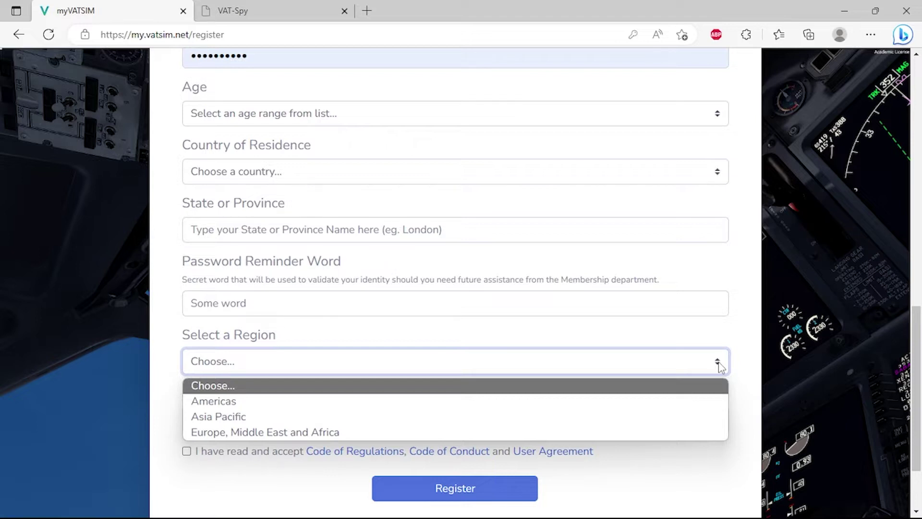
click(718, 366)
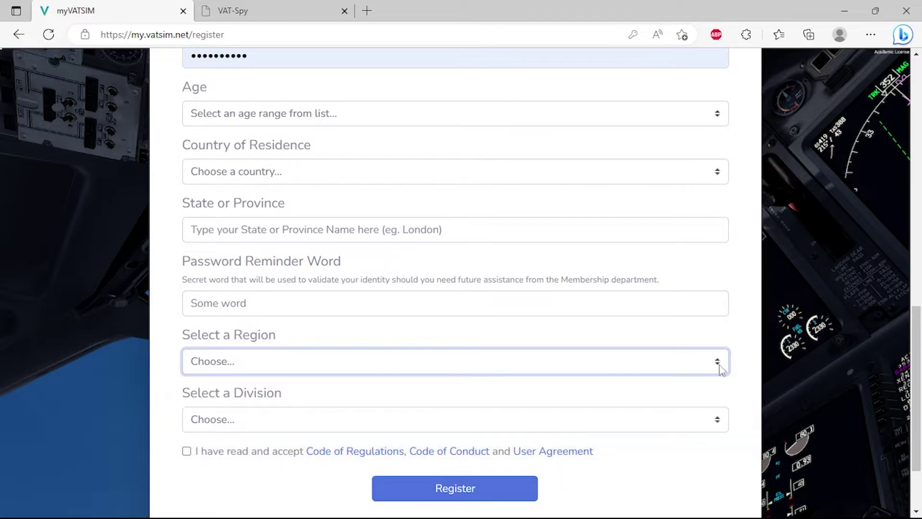
click(718, 424)
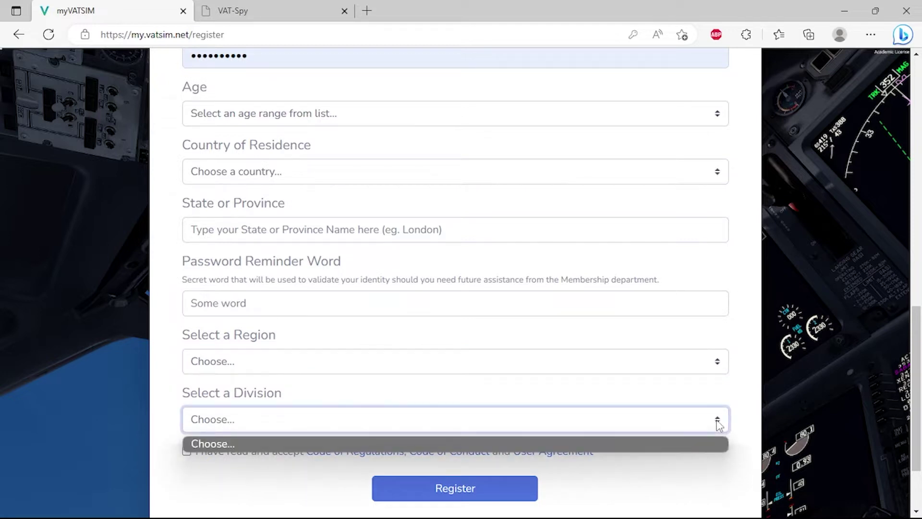
click(719, 425)
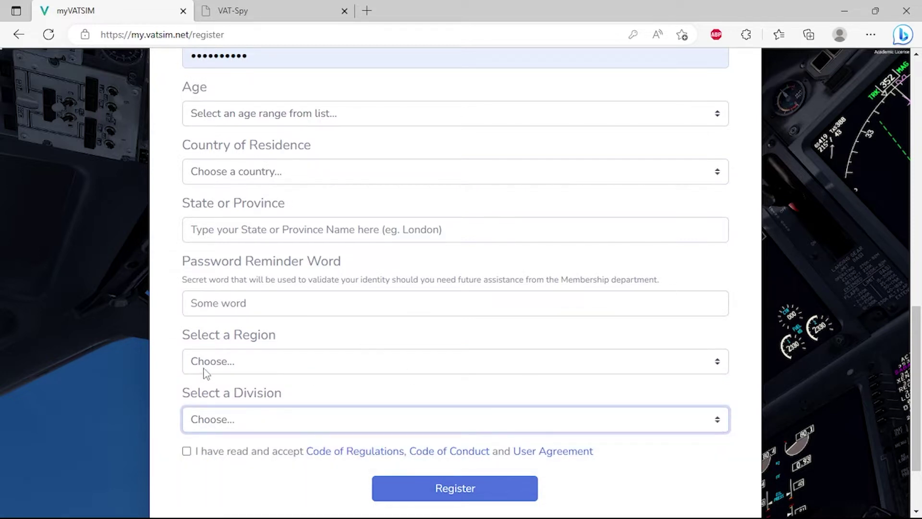
click(716, 361)
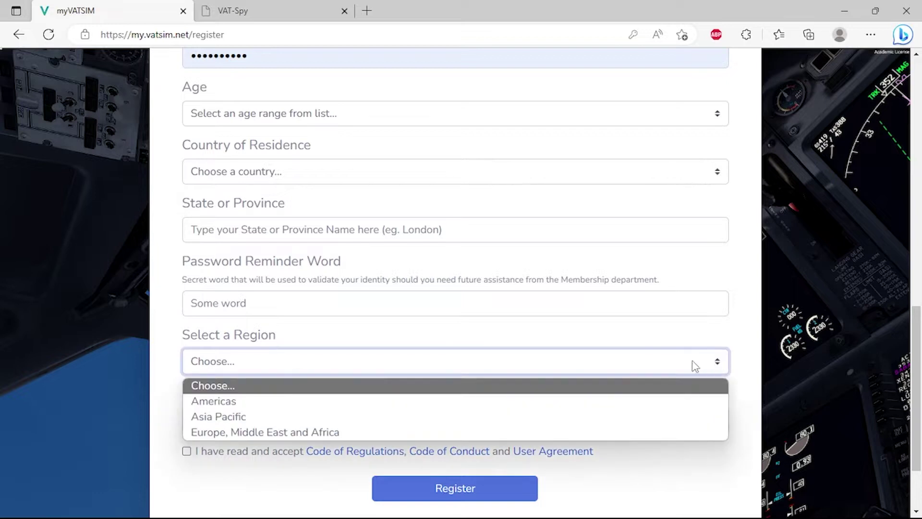
click(233, 400)
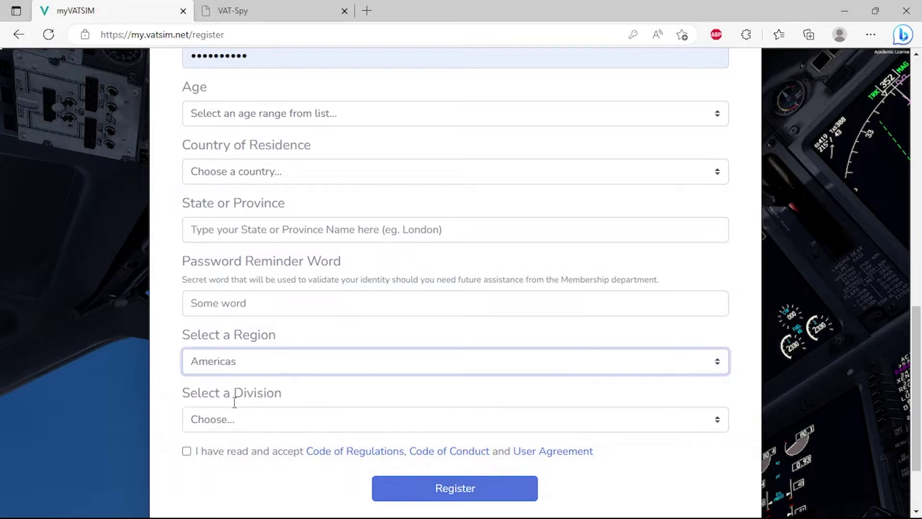
click(716, 420)
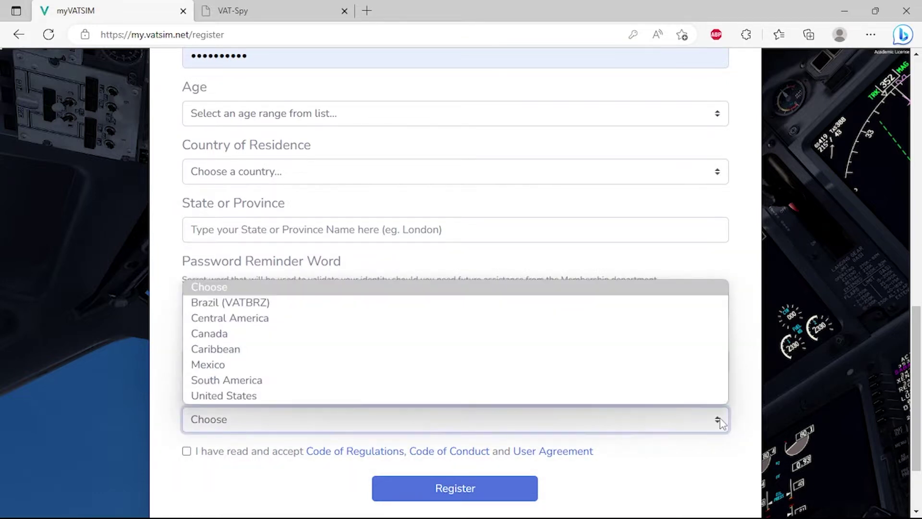
click(243, 396)
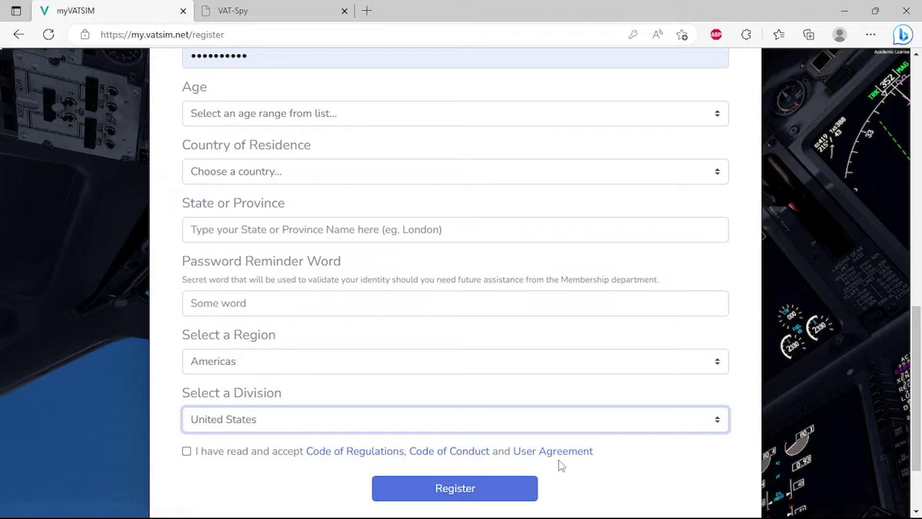
click(187, 451)
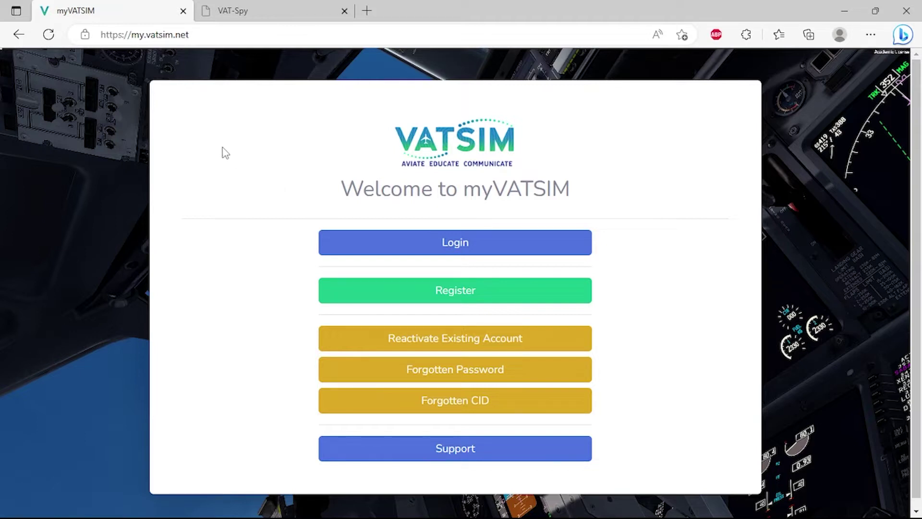
- Log in to myVATSIM and look over the options available to members
click(455, 244)
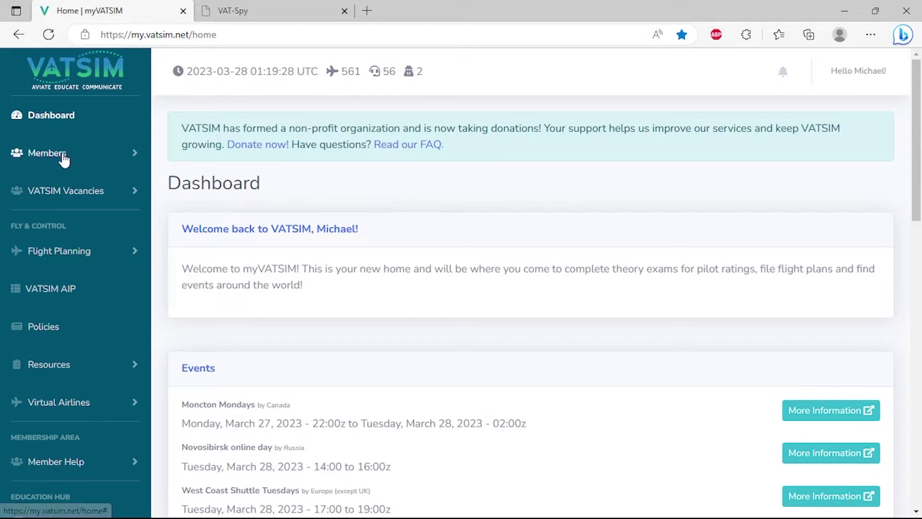
click(61, 155)
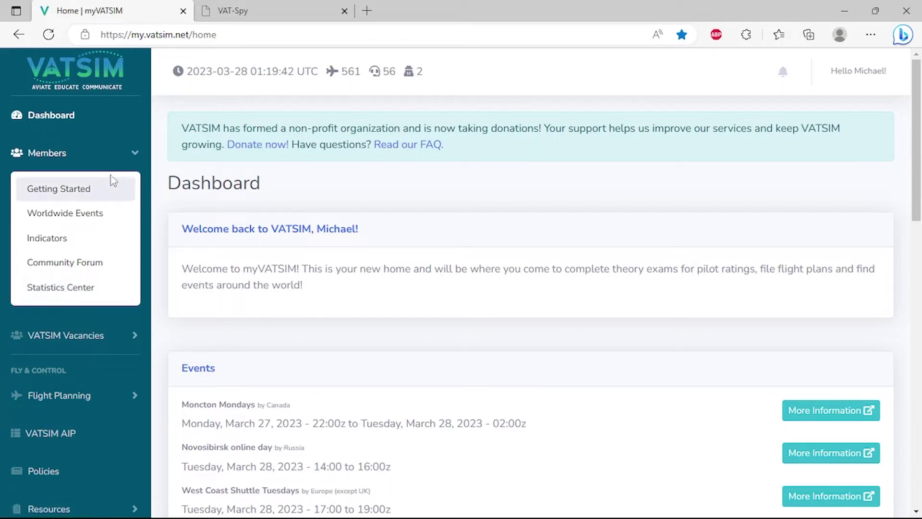
click(127, 153)
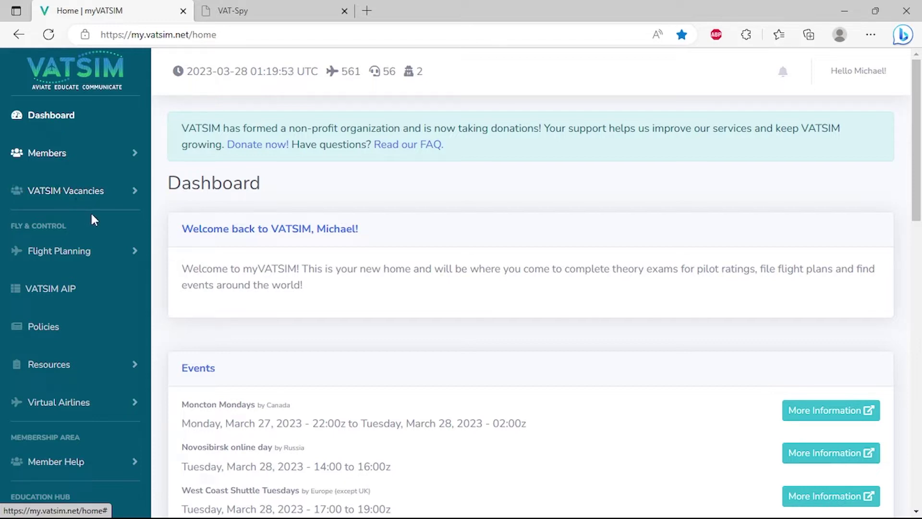
- Examine the Flight Planning options and the VATSIM AIP page, and return to the dashboard
click(58, 255)
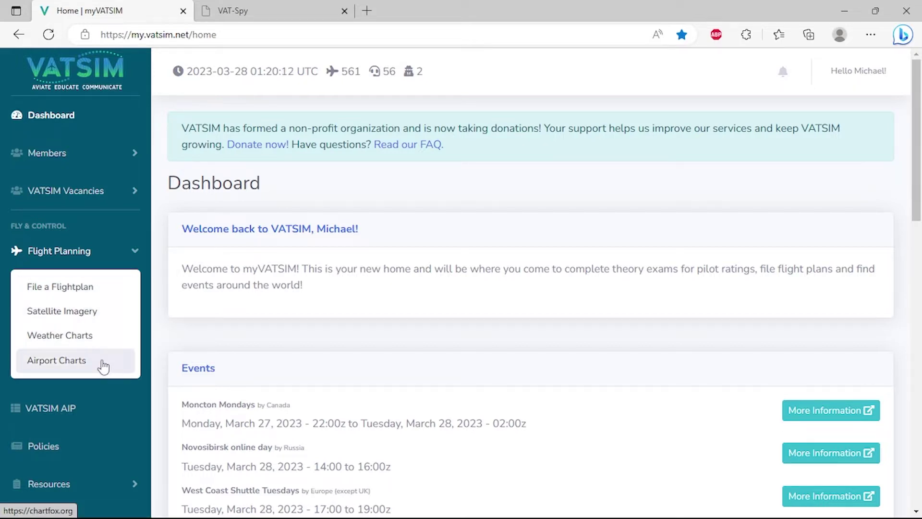
click(135, 251)
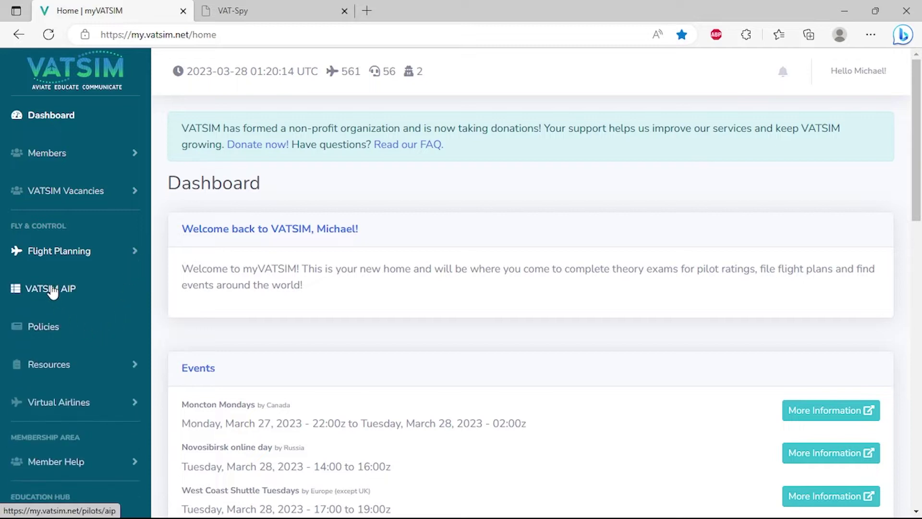
click(53, 292)
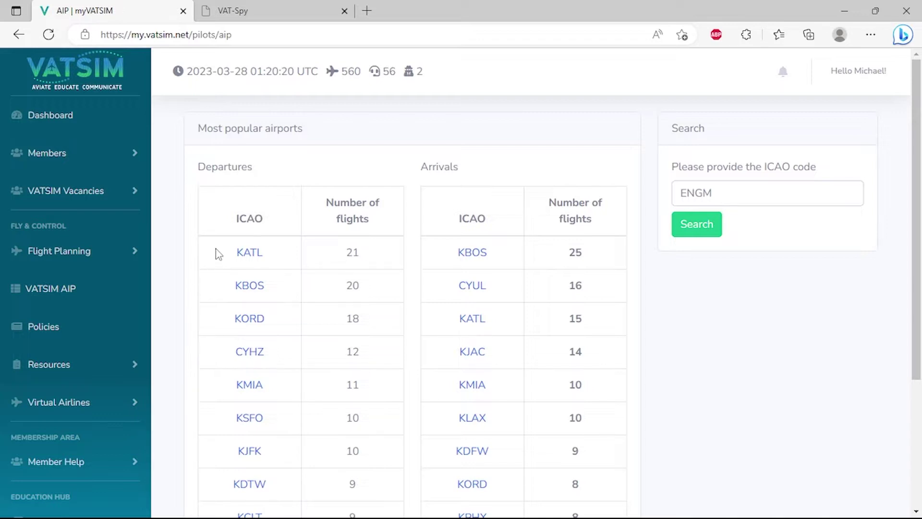
key(alt+Left)
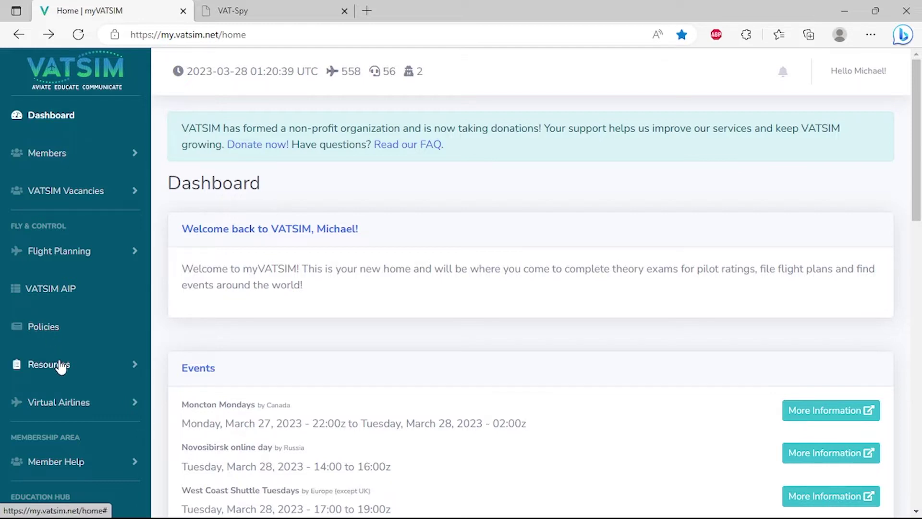
- Examine the Resources, Virtual Airlines and Education Hub options on the dashboard
click(61, 363)
scroll(70, 361, down, 1)
scroll(72, 361, down, 2)
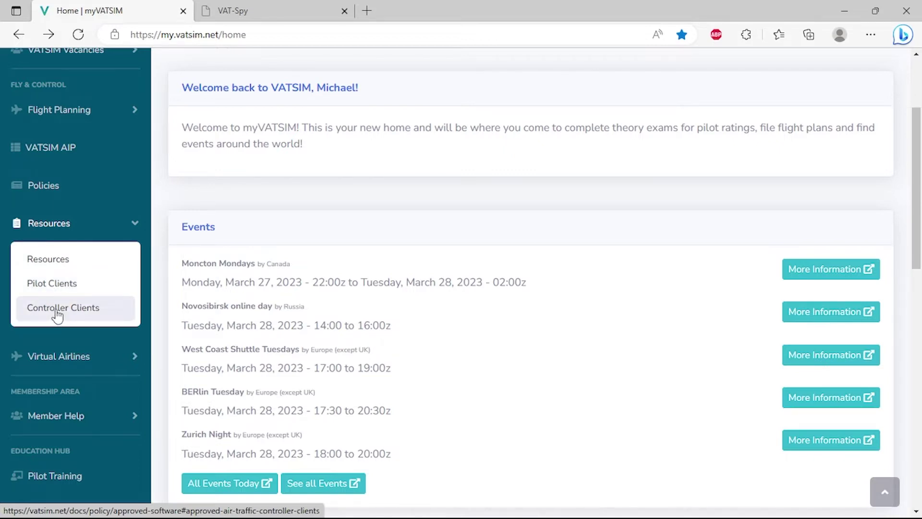
click(60, 223)
click(70, 259)
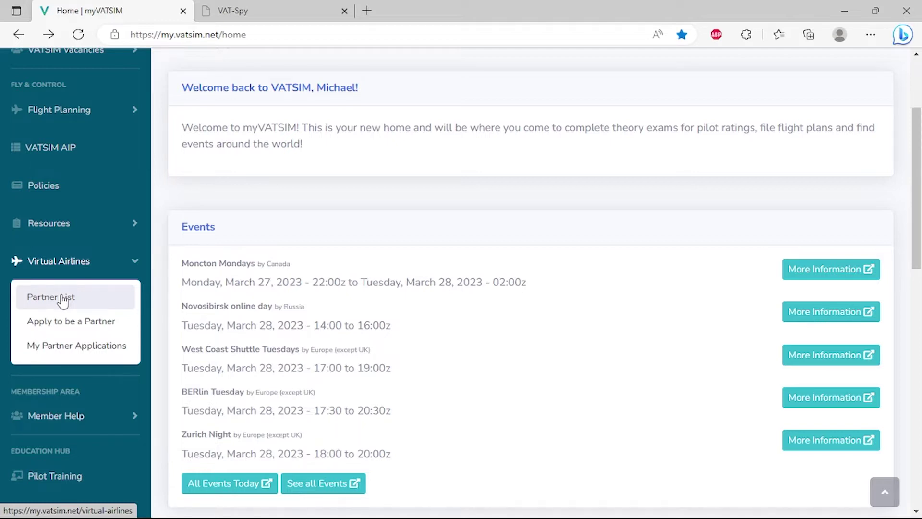
click(72, 263)
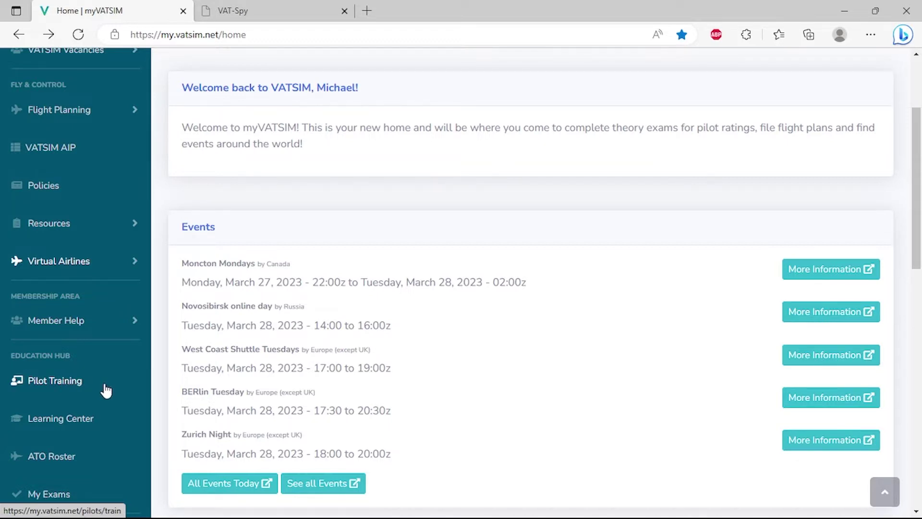
scroll(104, 391, down, 1)
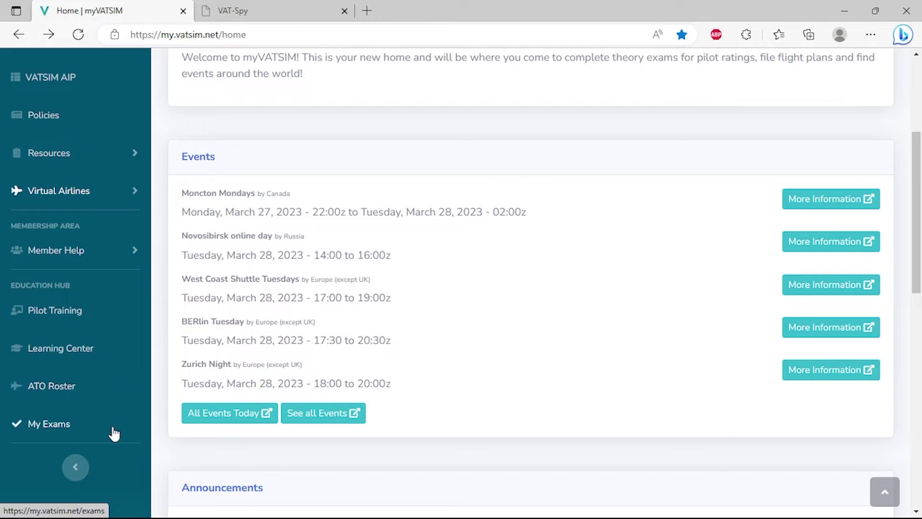
scroll(171, 387, up, 2)
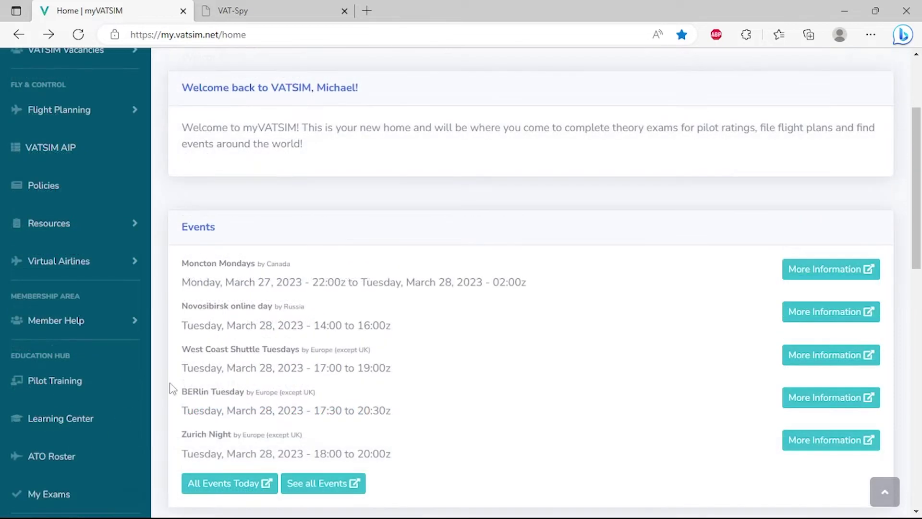
- Find the approved pilot clients in the resources and open the vPilot website for FSX/P3D and MSFS
click(56, 224)
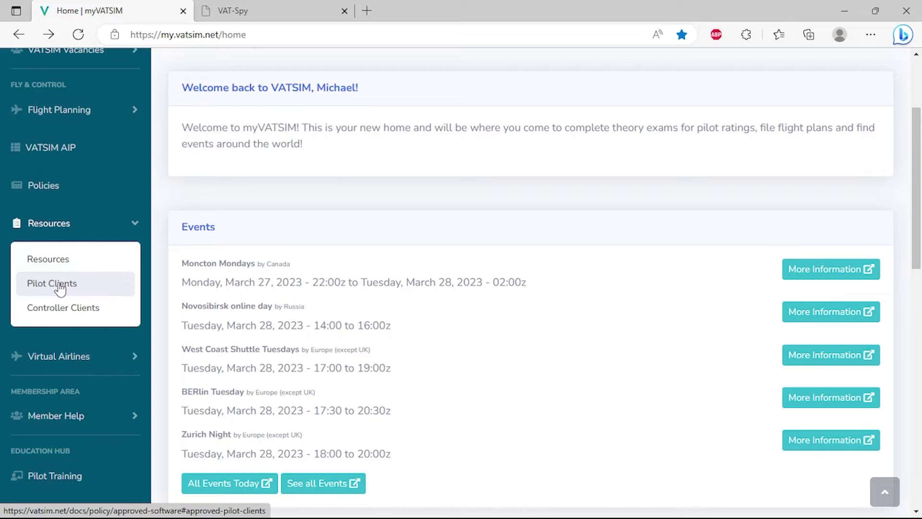
click(60, 287)
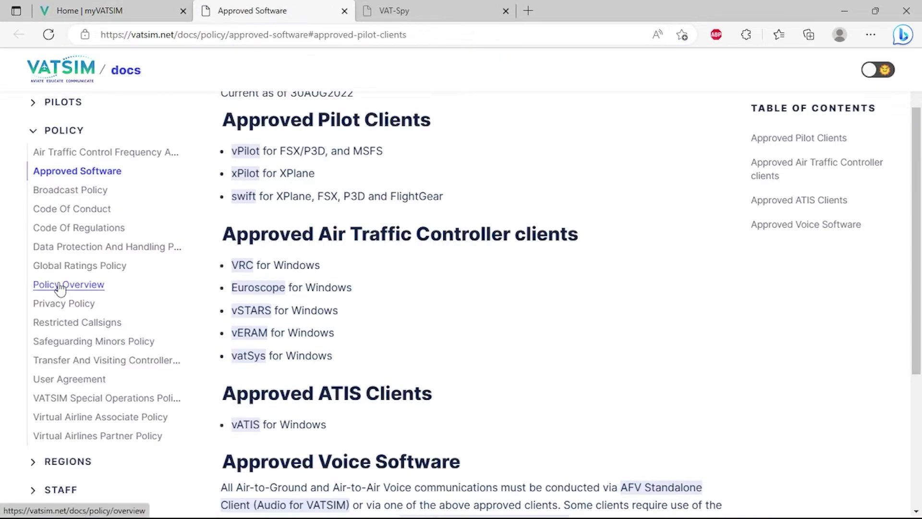
scroll(206, 170, up, 2)
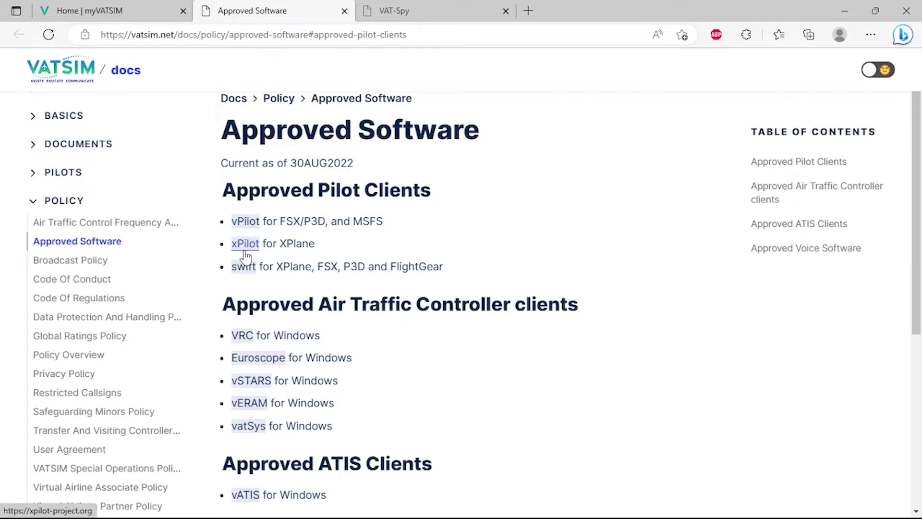
click(245, 222)
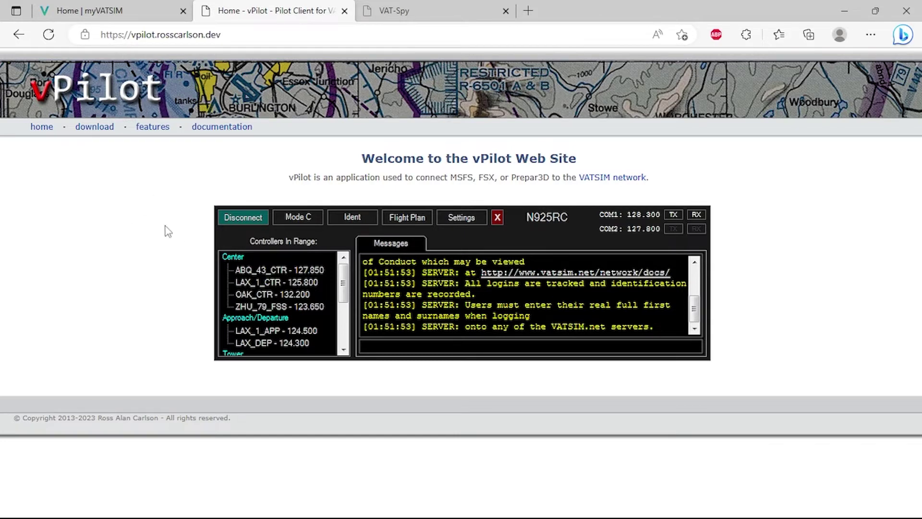
- Download the latest stable vPilot installer, version 3.5.2, from the vPilot website
click(93, 129)
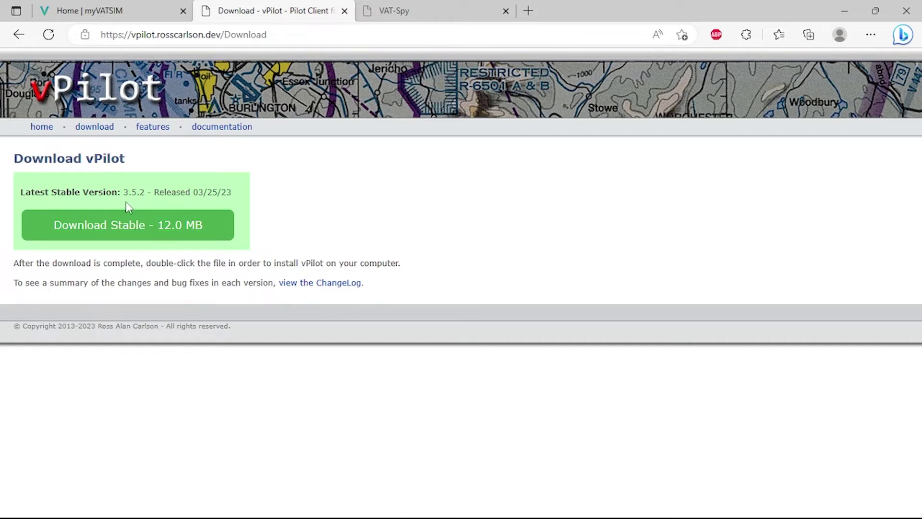
click(127, 226)
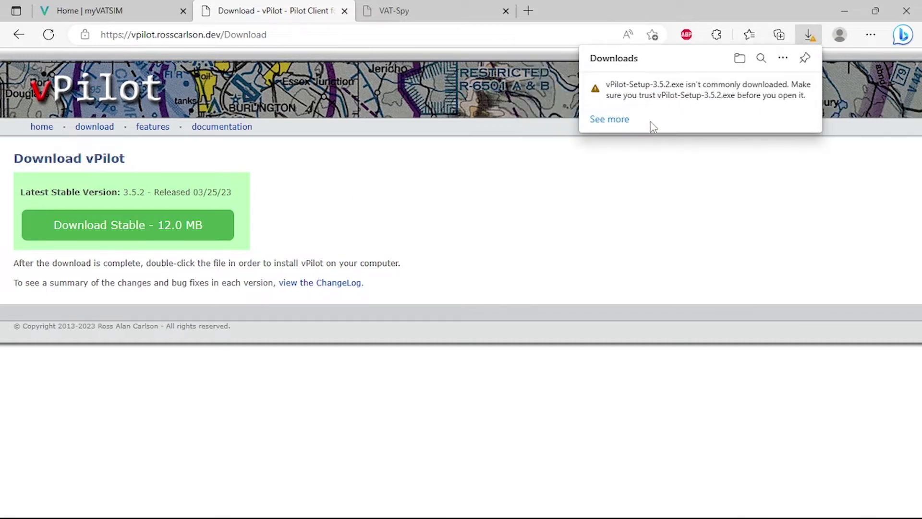
mouse_move(663, 100)
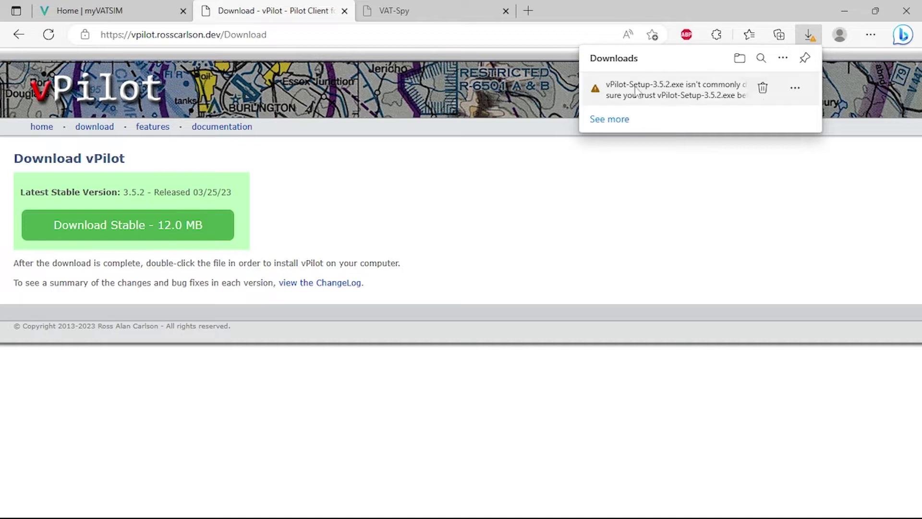
click(797, 92)
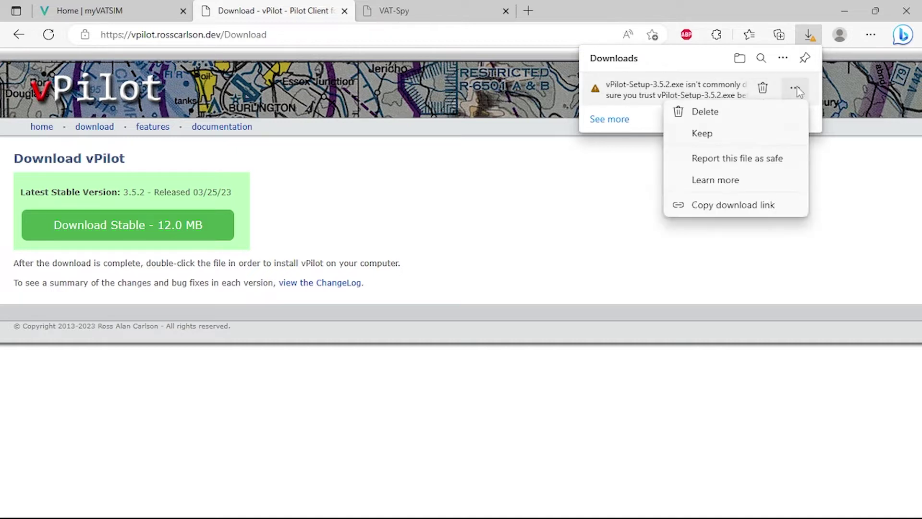
click(749, 160)
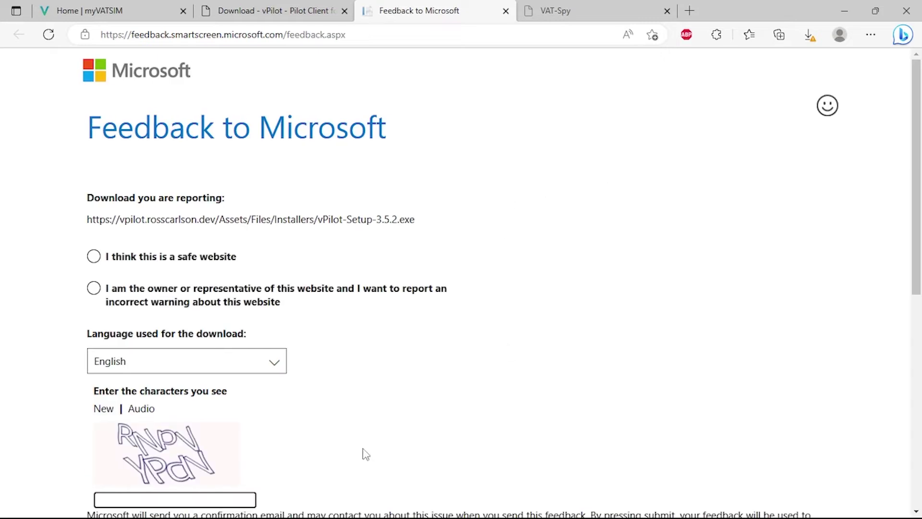
click(506, 11)
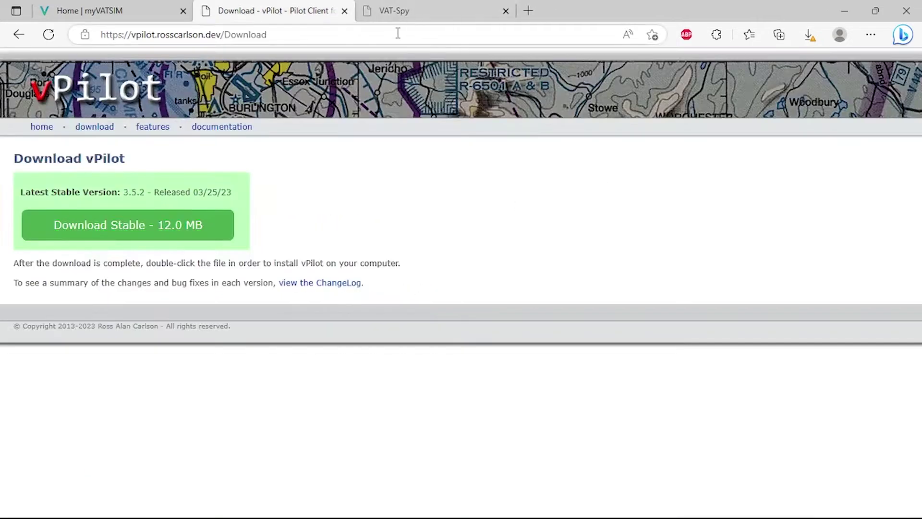
- Close the vPilot download page, minimize the browser and launch vPilot from the desktop
key(ctrl+w)
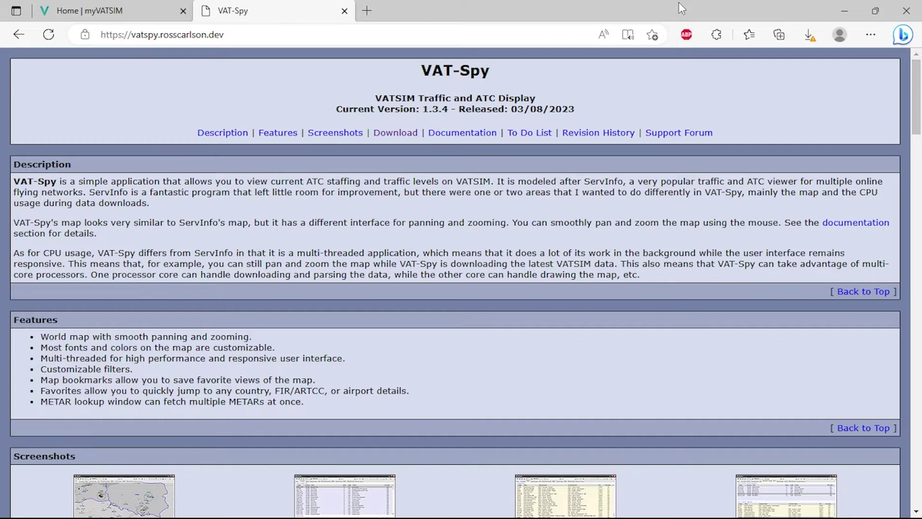
click(843, 8)
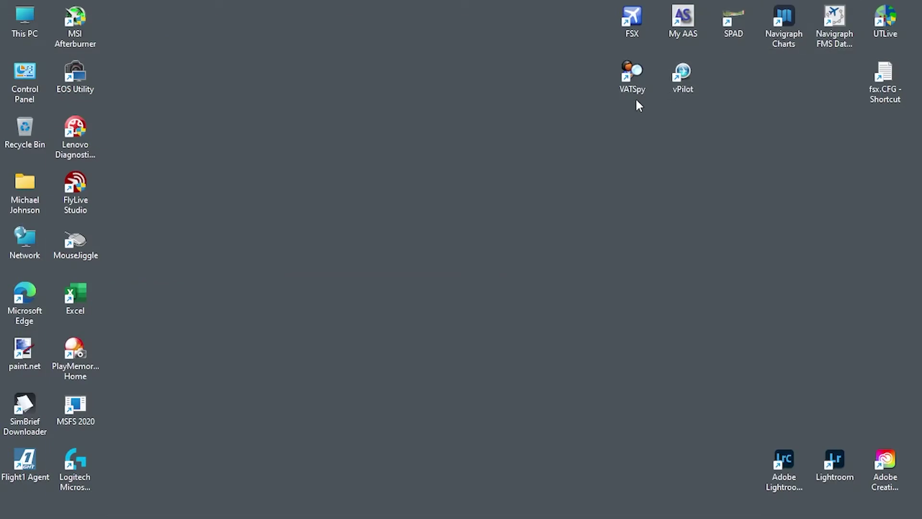
double_click(686, 86)
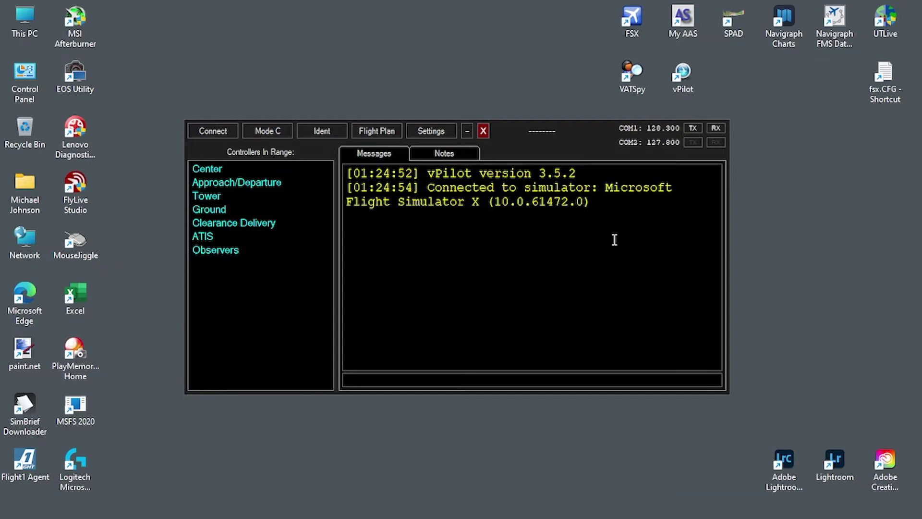
- Examine the vPilot settings for network, VATSIM server choice, notifications, fonts, audio and push-to-talk
click(425, 130)
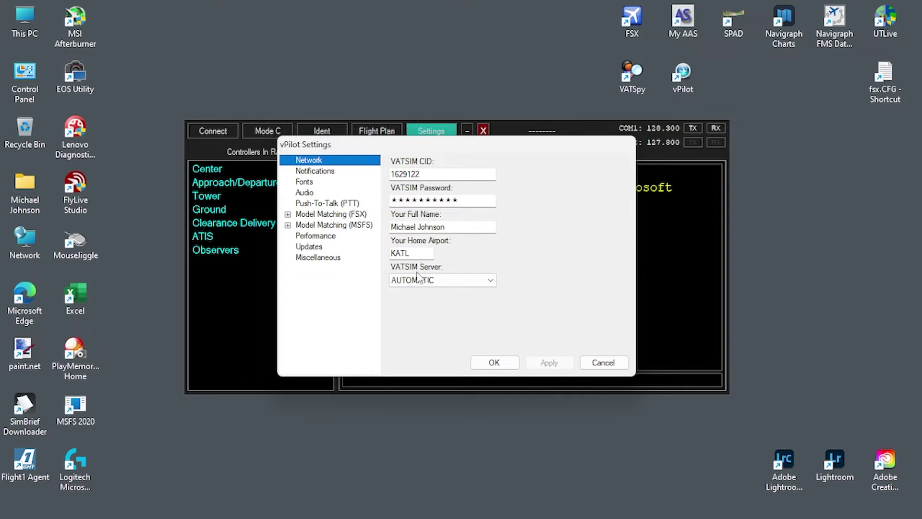
click(492, 279)
click(493, 283)
click(313, 172)
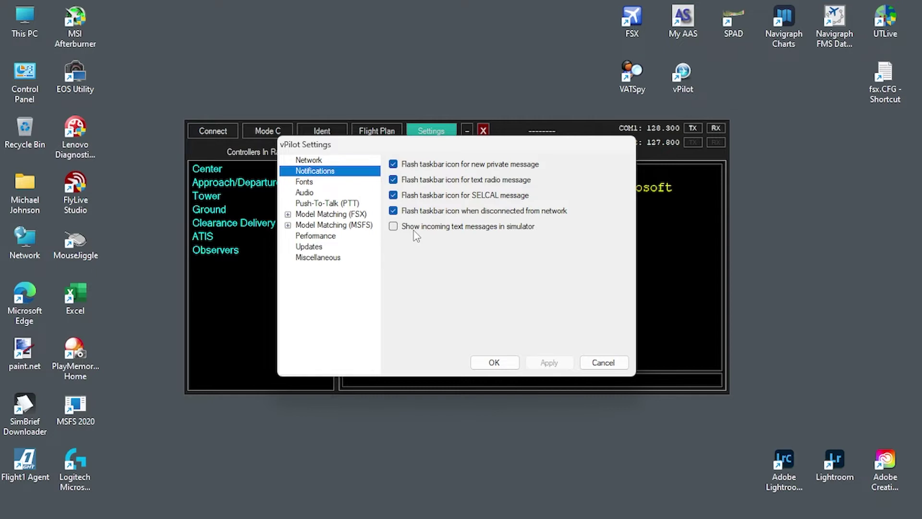
click(306, 184)
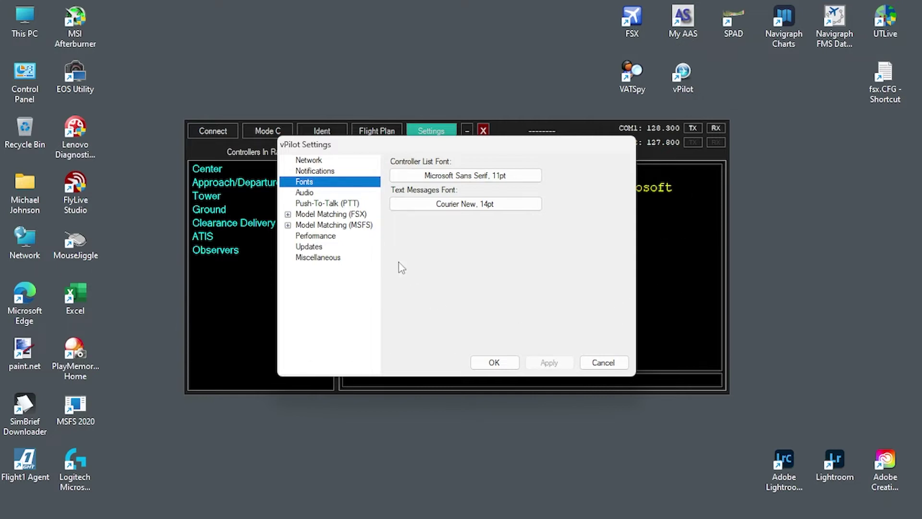
click(302, 194)
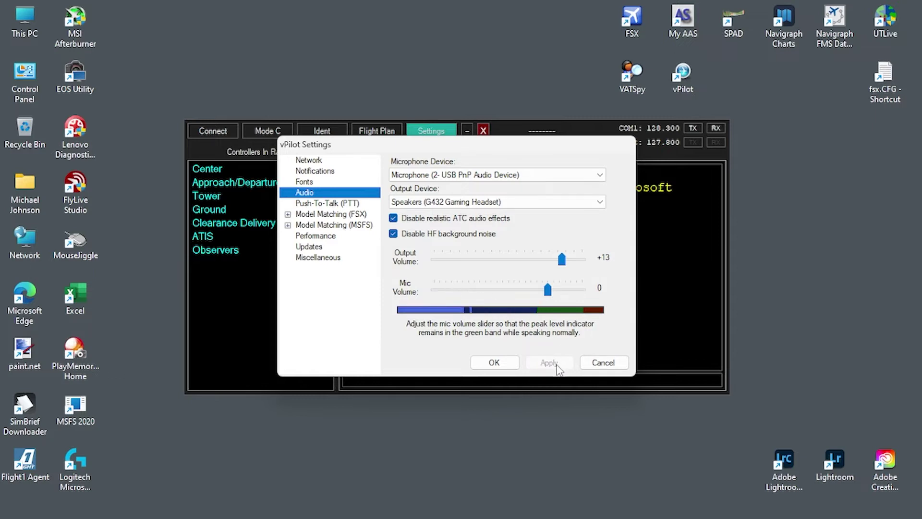
click(312, 205)
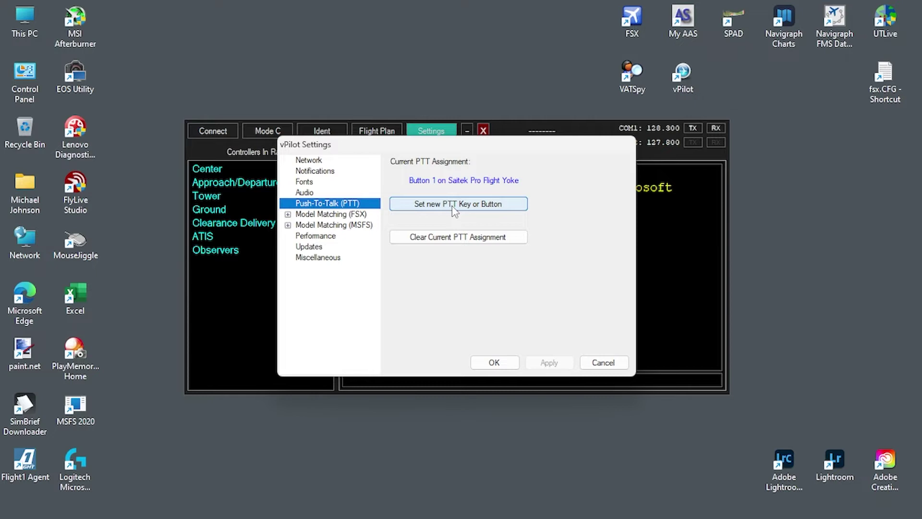
- Rescan the aircraft models for FSX model matching and look through its advanced model folders and custom rules
click(307, 215)
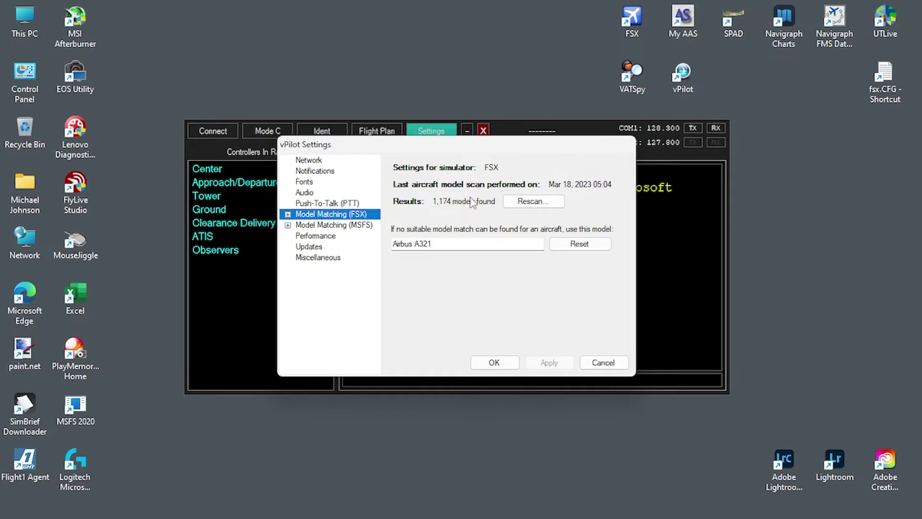
click(534, 202)
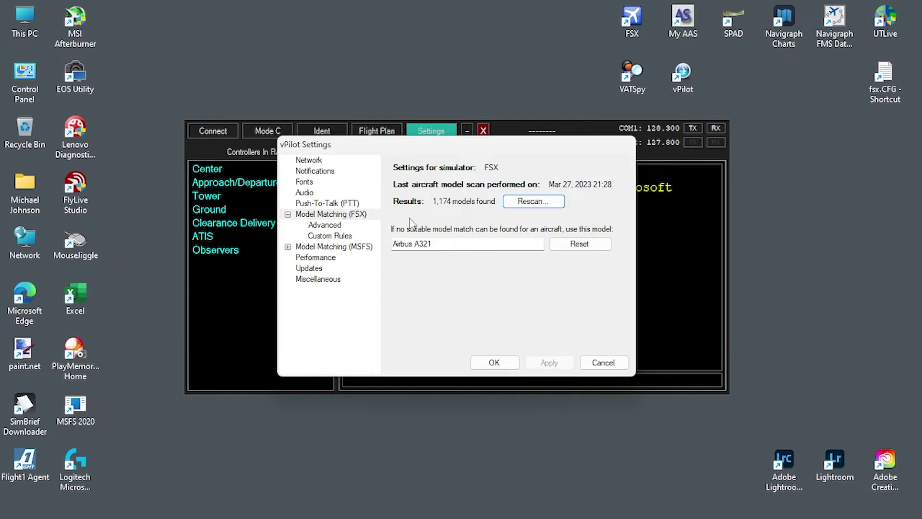
click(319, 226)
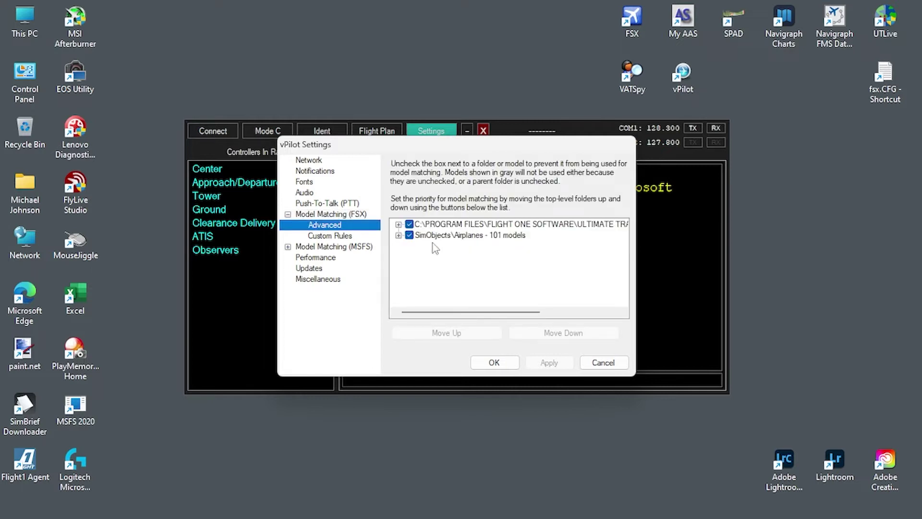
click(398, 224)
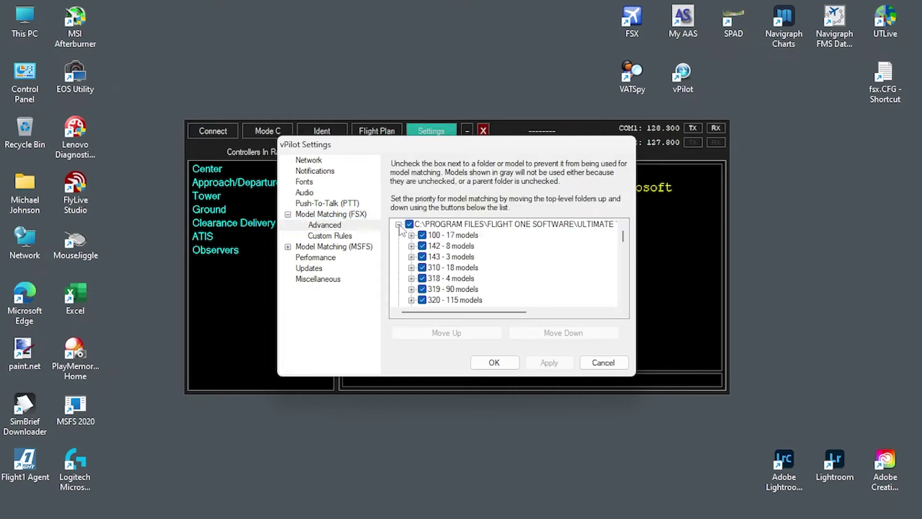
click(398, 225)
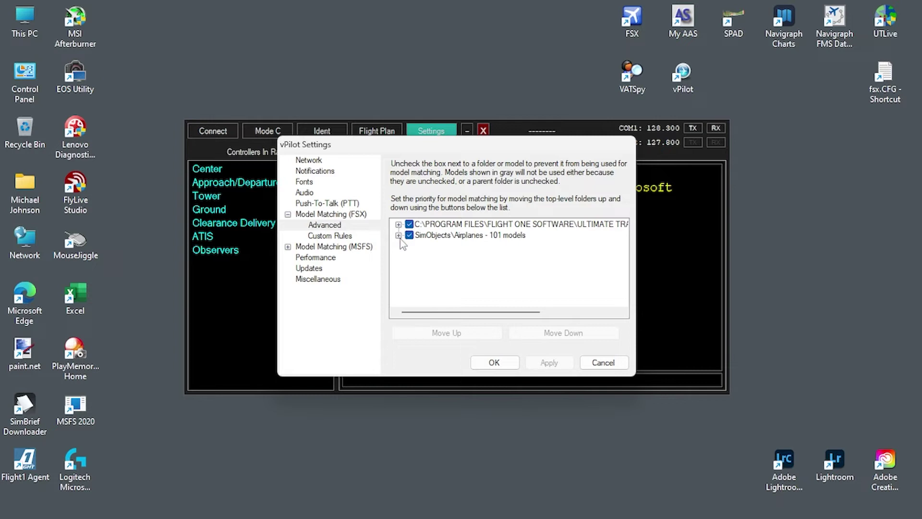
click(398, 236)
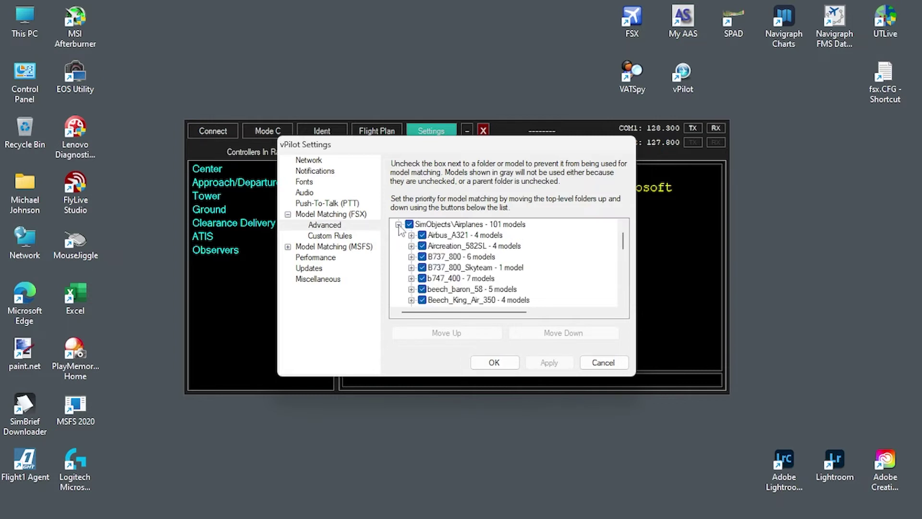
click(398, 224)
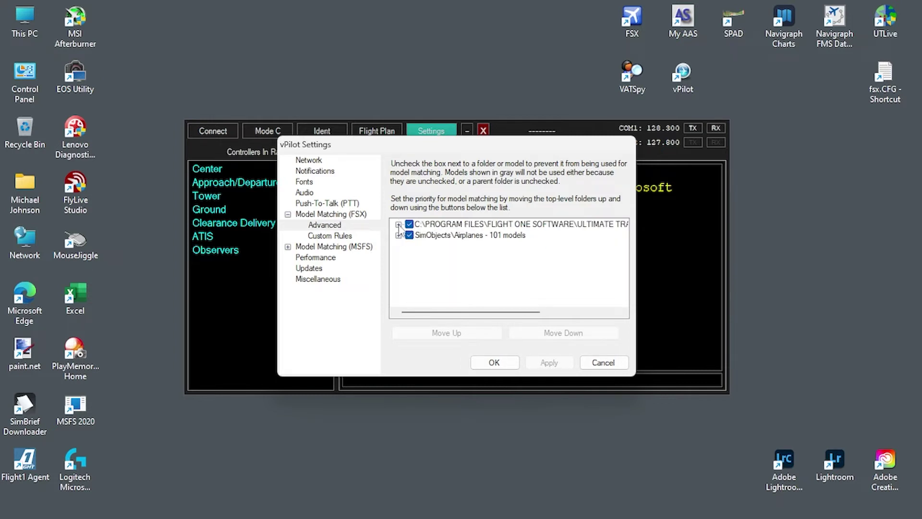
click(322, 237)
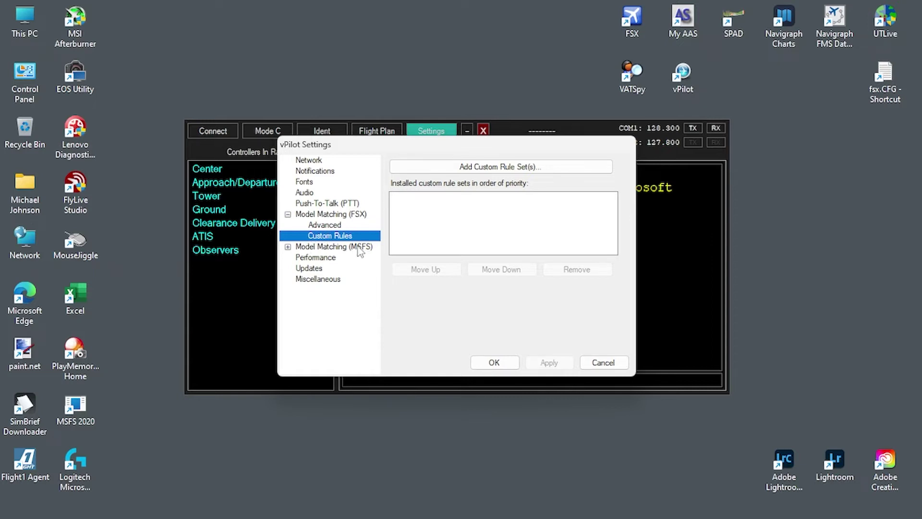
- Review the MSFS model matching, updates and miscellaneous settings, and accept the vPilot settings
click(287, 247)
click(324, 247)
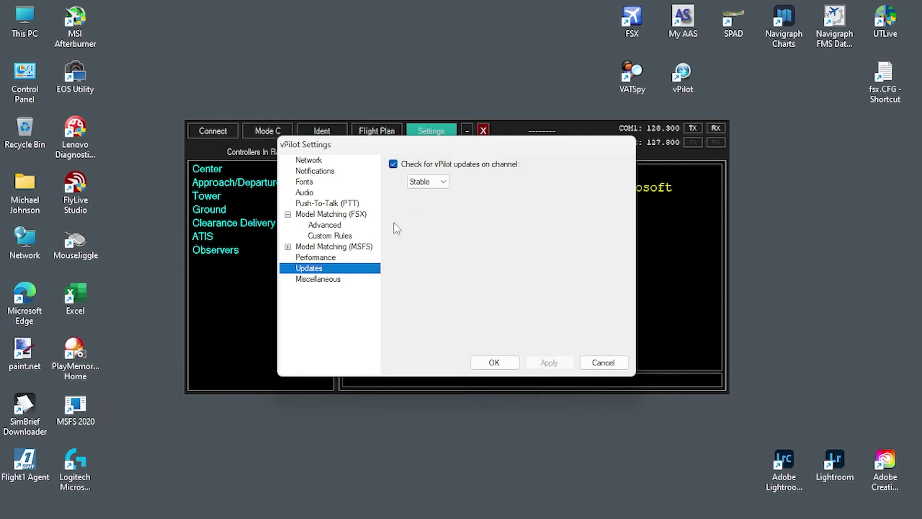
click(317, 280)
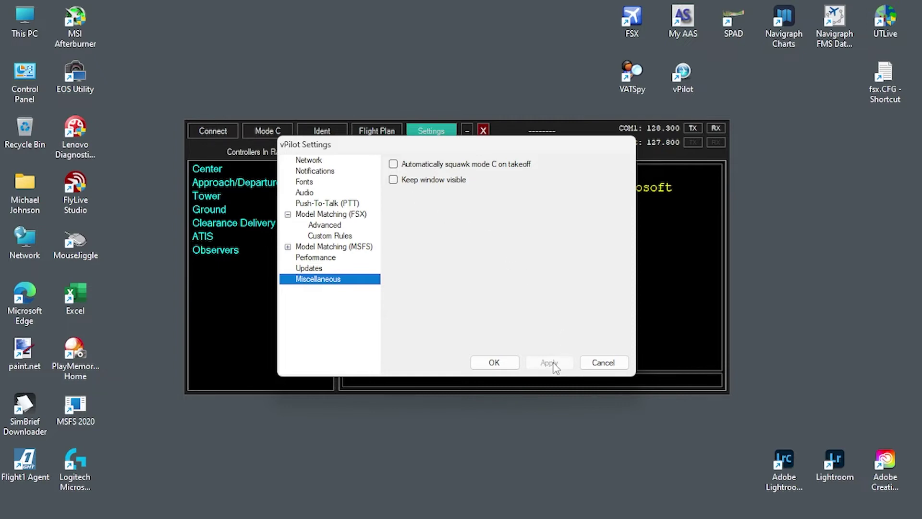
click(495, 362)
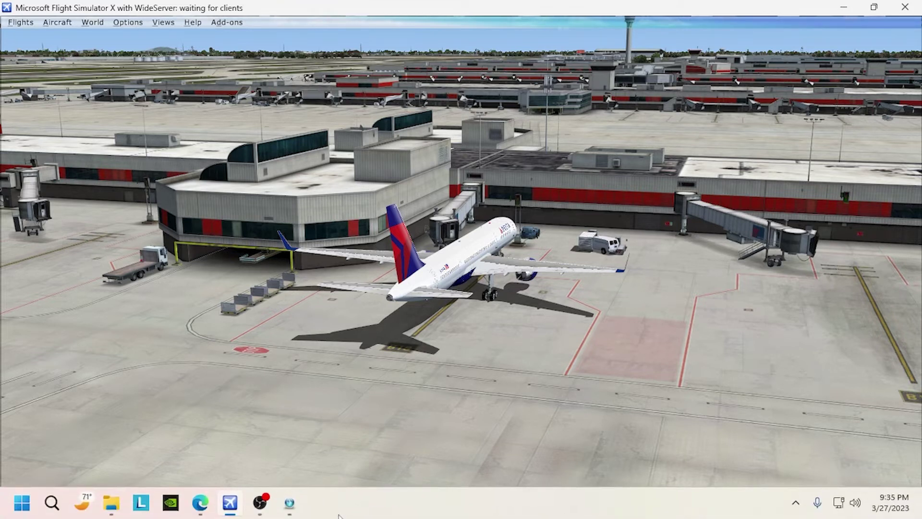
- Bring up vPilot over Flight Simulator X, start a network connection and set the callsign to DAL555
click(290, 504)
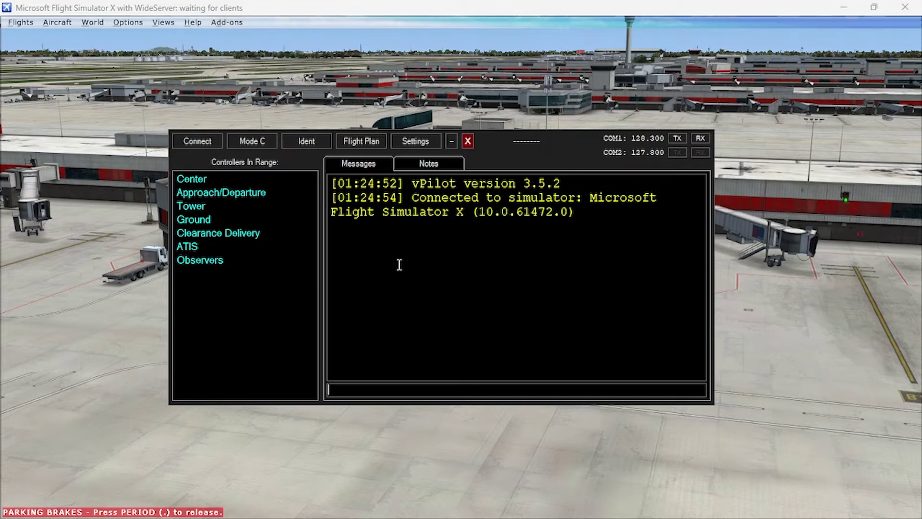
click(204, 140)
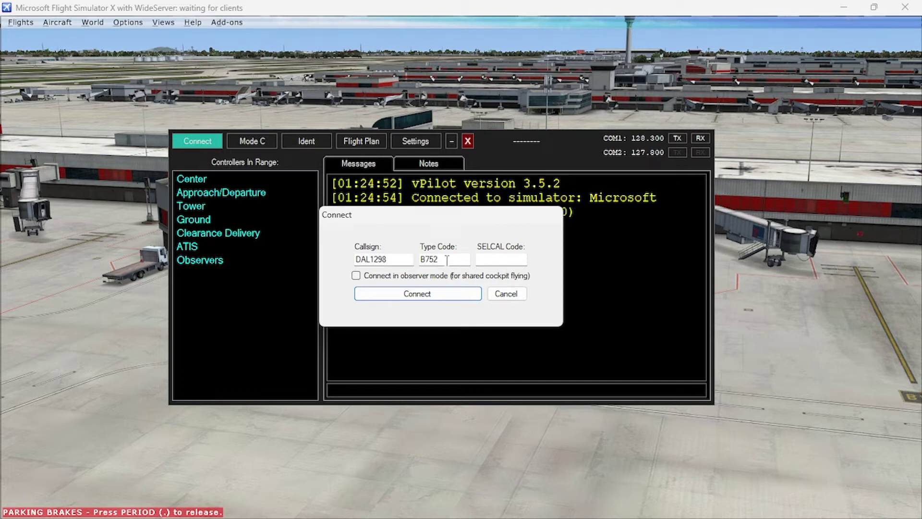
drag(398, 260, 324, 257)
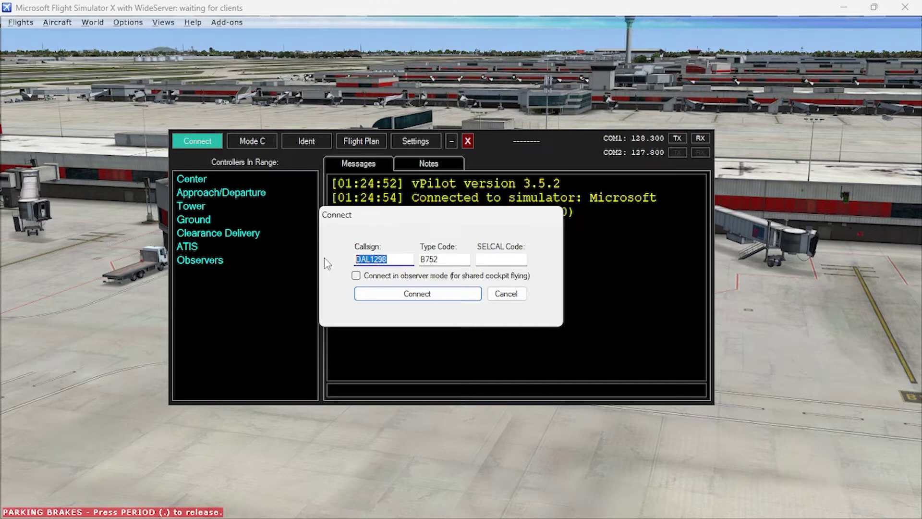
text(DAL)
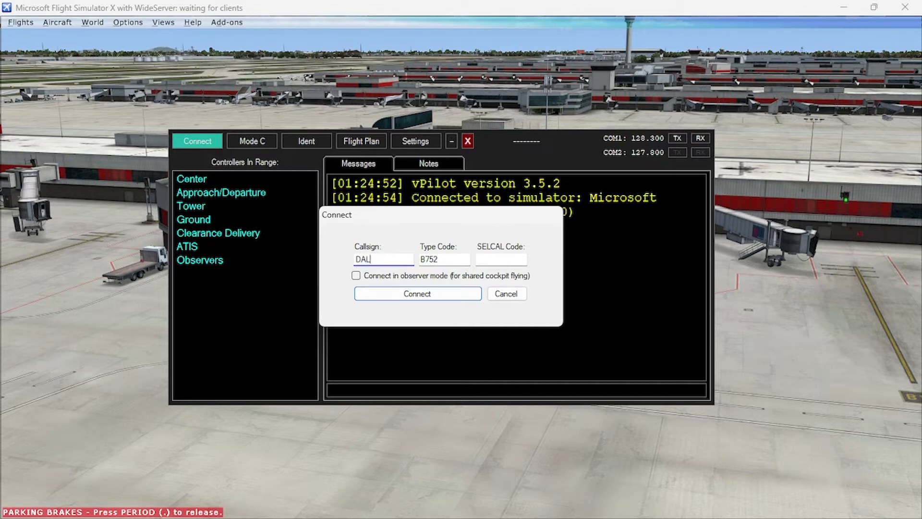
text(555)
- Set the aircraft type code to BOEING 757-200 (B752) and connect to the VATSIM network
click(457, 259)
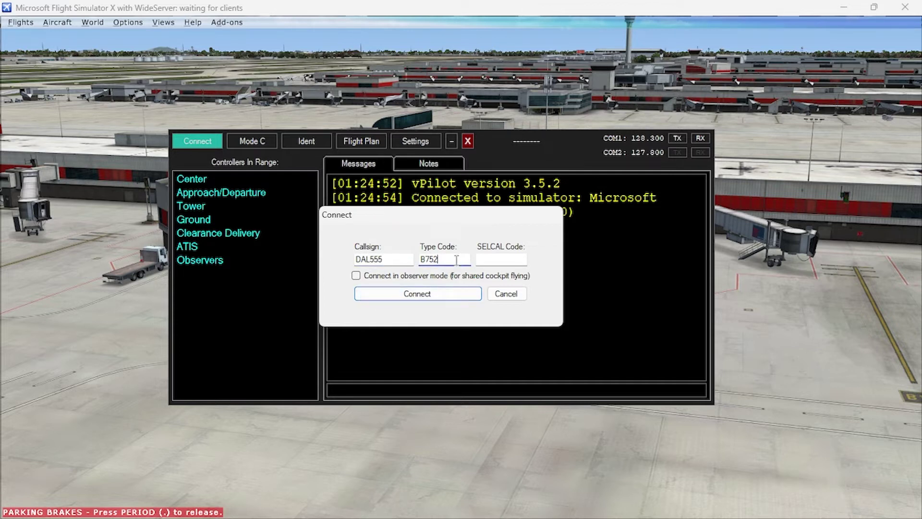
key(BackSpace)
key(BackSpace)
key(BackSpace)
key(BackSpace)
text(B75)
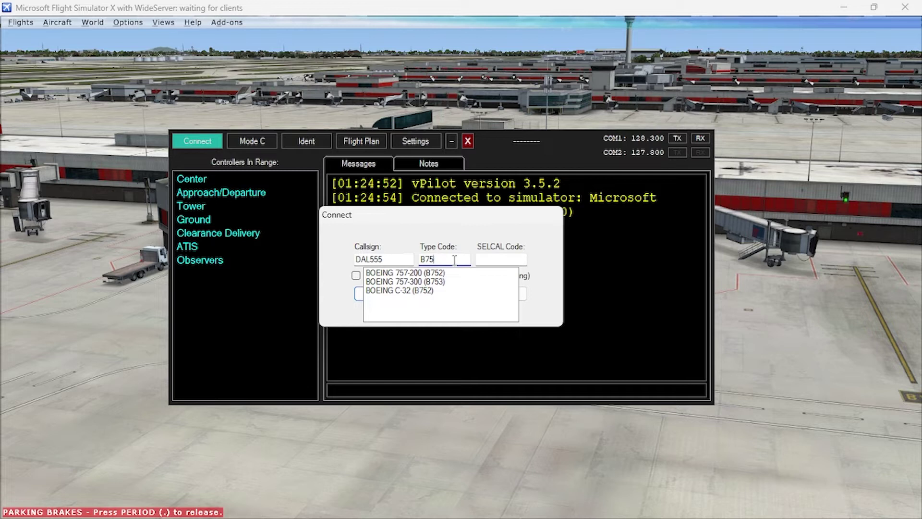
click(409, 274)
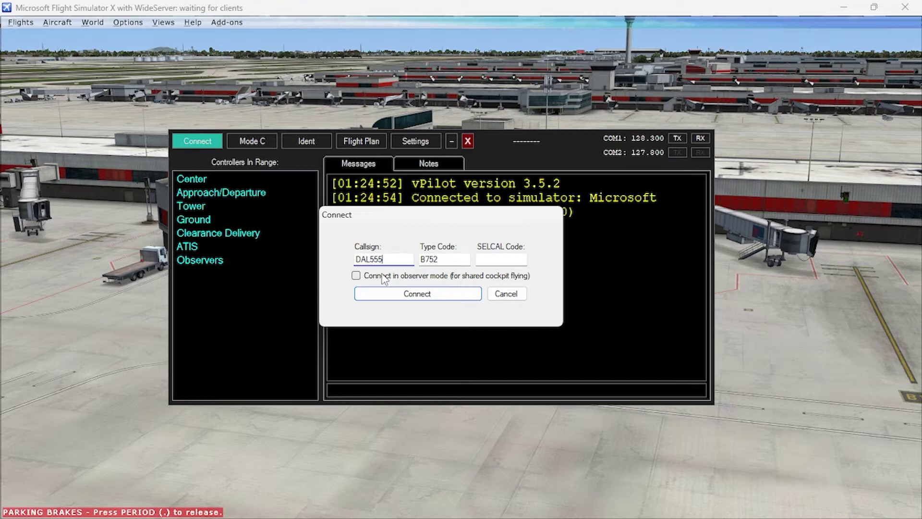
click(414, 294)
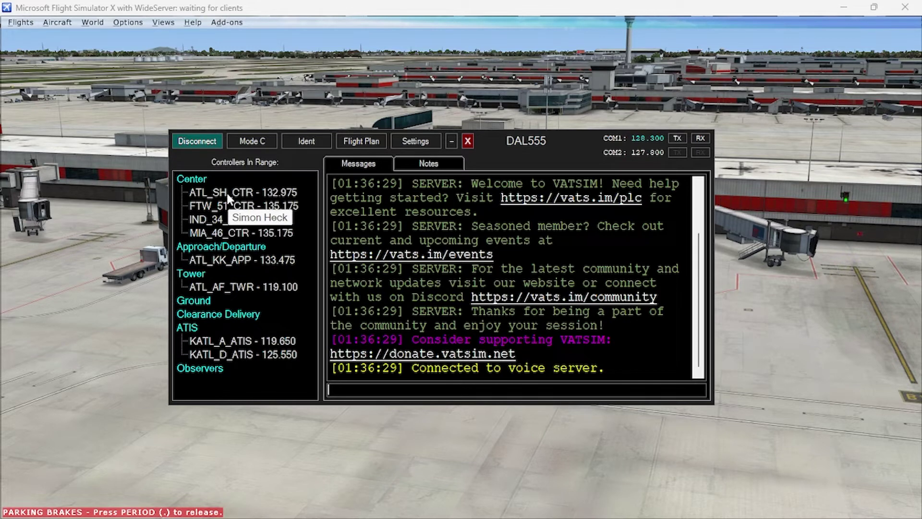
- Minimize vPilot and rotate the outside view around the parked Delta aircraft
click(451, 142)
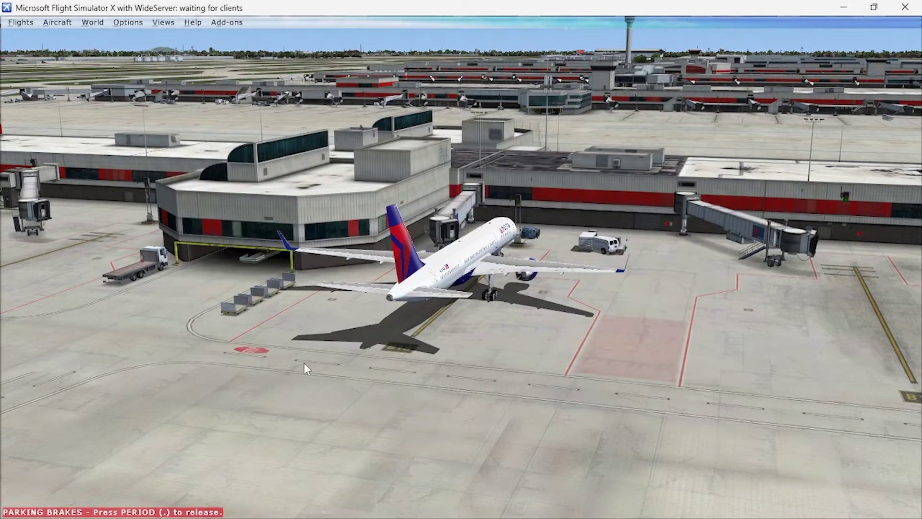
key(Right)
key(Right)
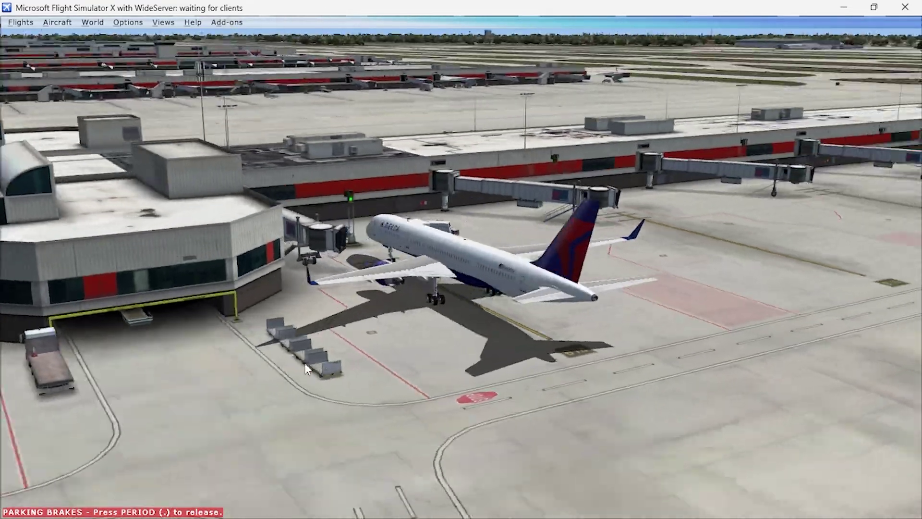
- Orbit the spot view from behind the parked Delta aircraft around to its nose
key(Right)
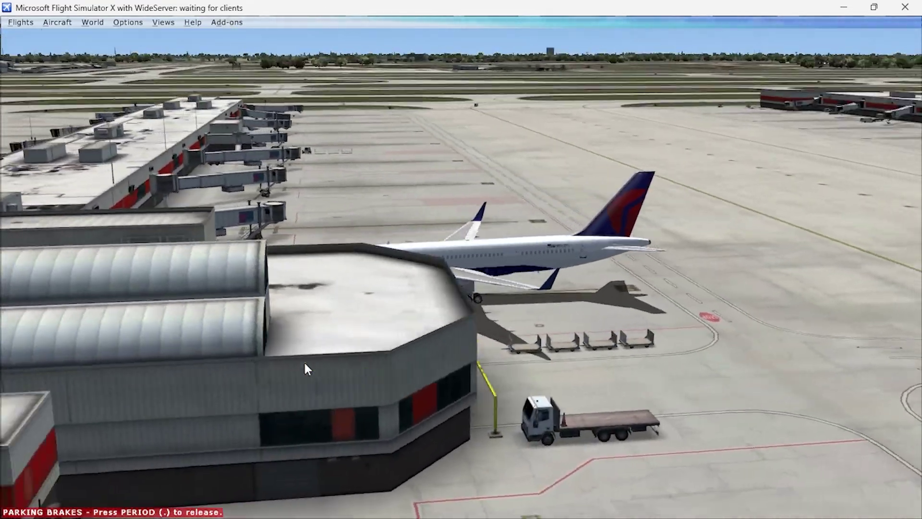
key(Right)
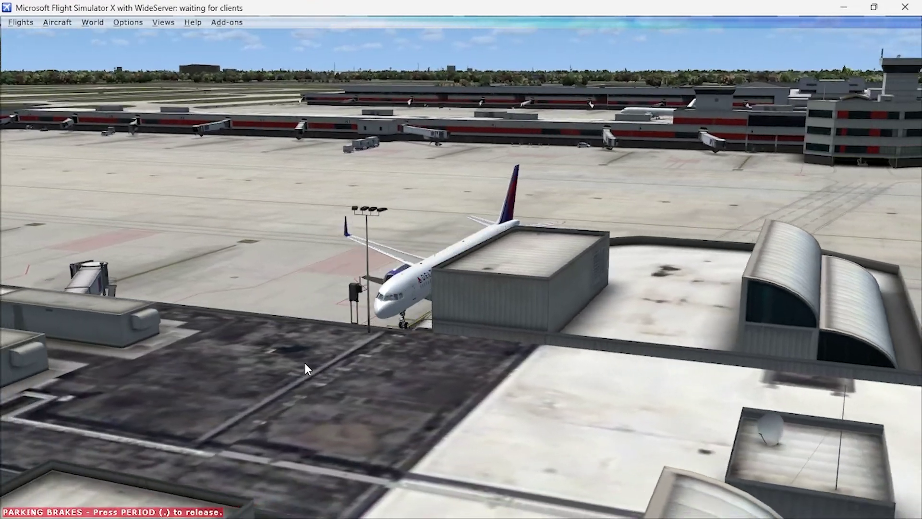
key(Right)
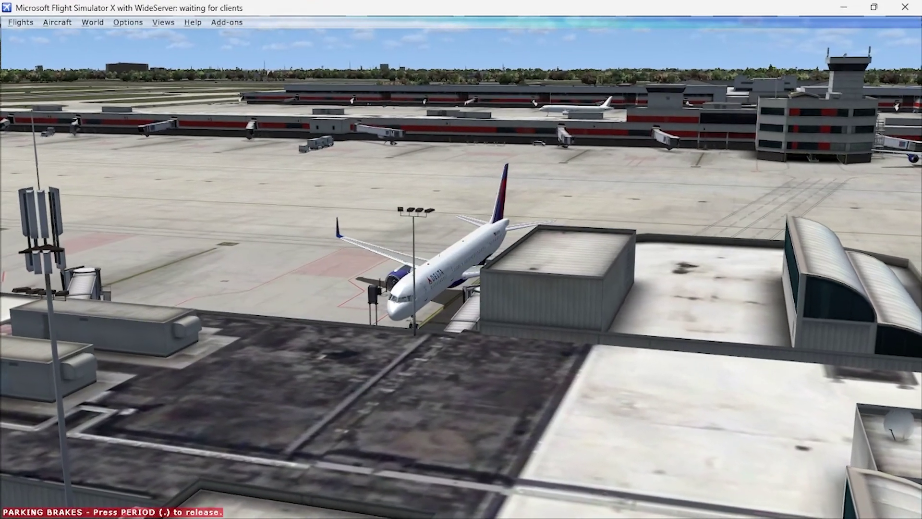
key(Right)
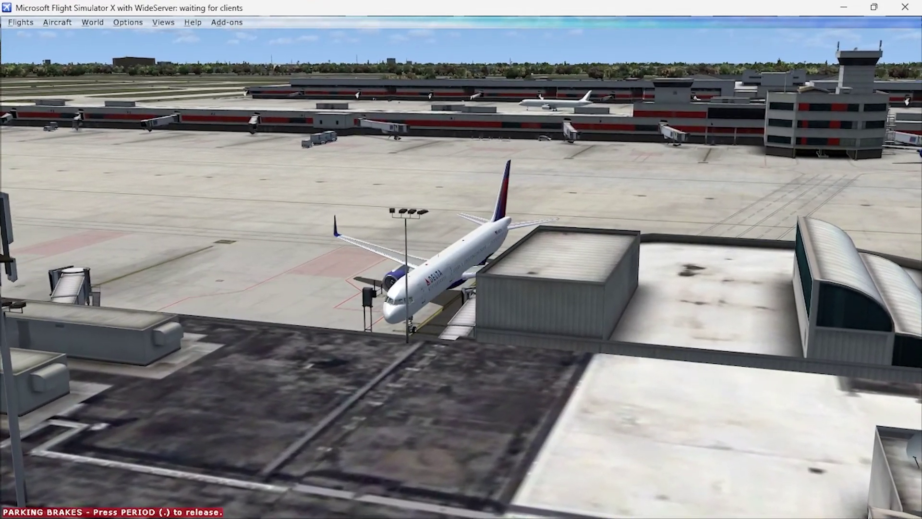
key(Right)
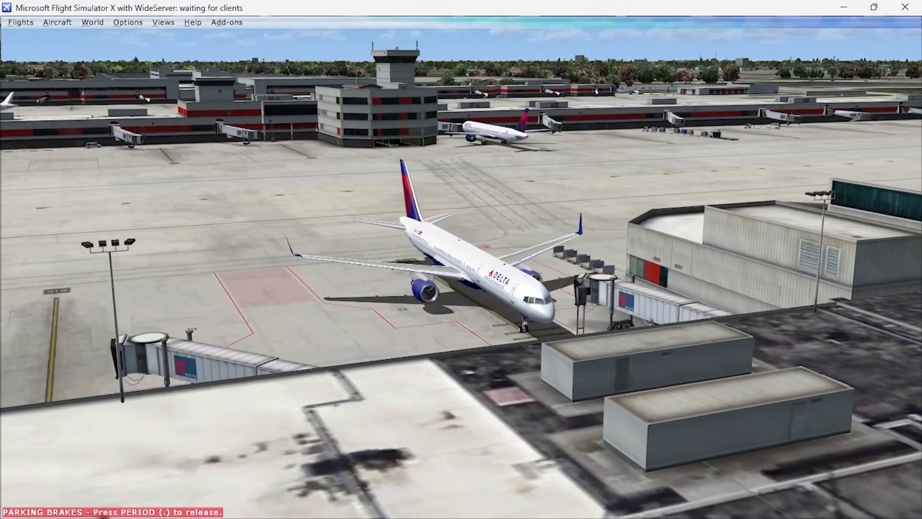
key(Right)
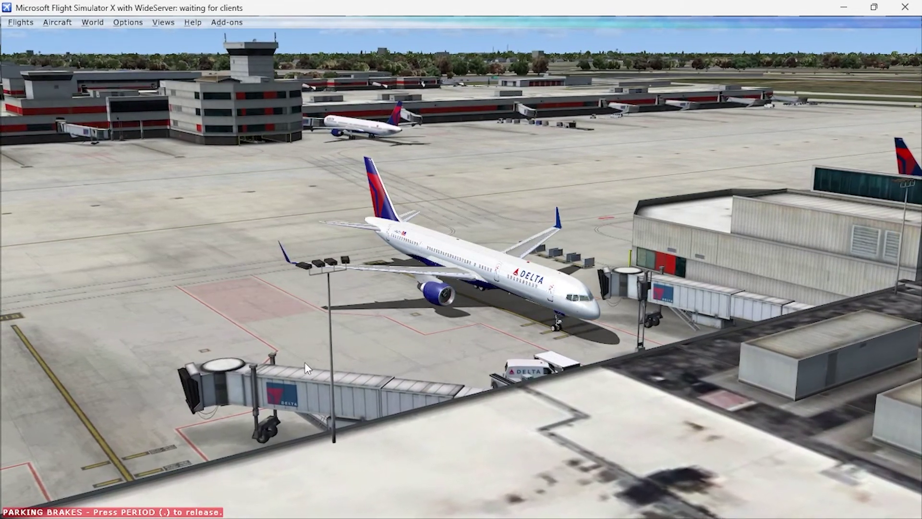
- Zoom the spot view out to 0.60 and look around the Delta aircraft and its gate from the side and tail
key(minus)
key(equal)
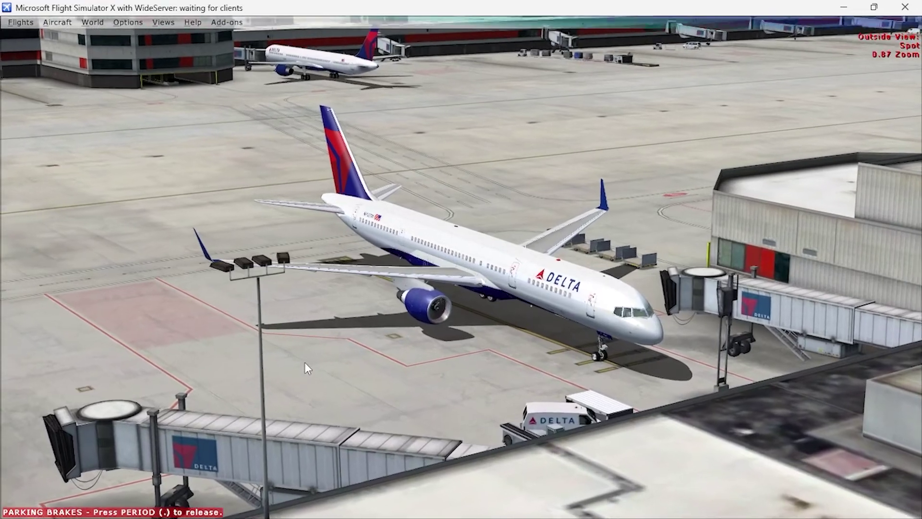
key(minus)
key(minus)
key(minus)
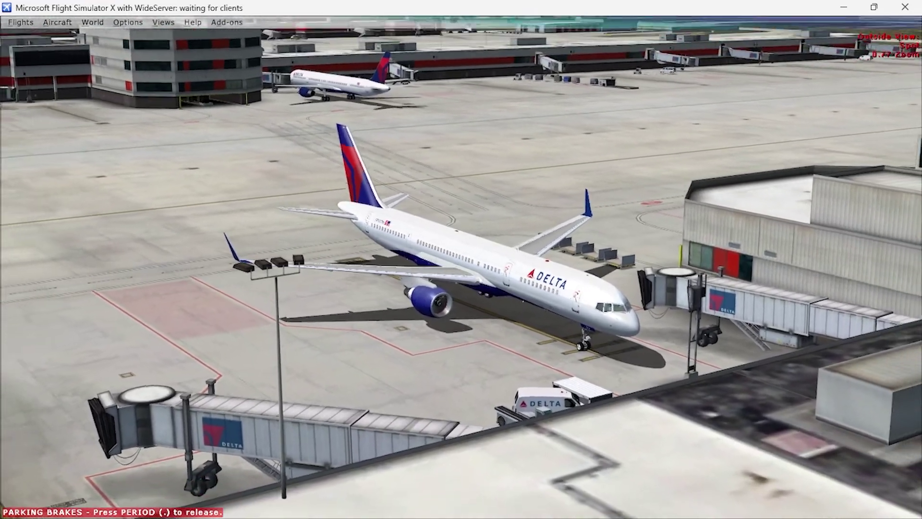
key(space)
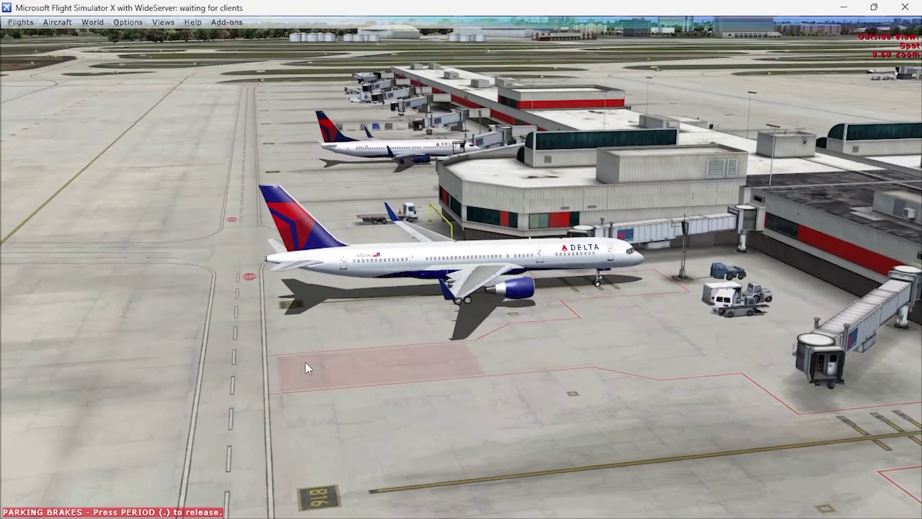
key(space)
key(space)
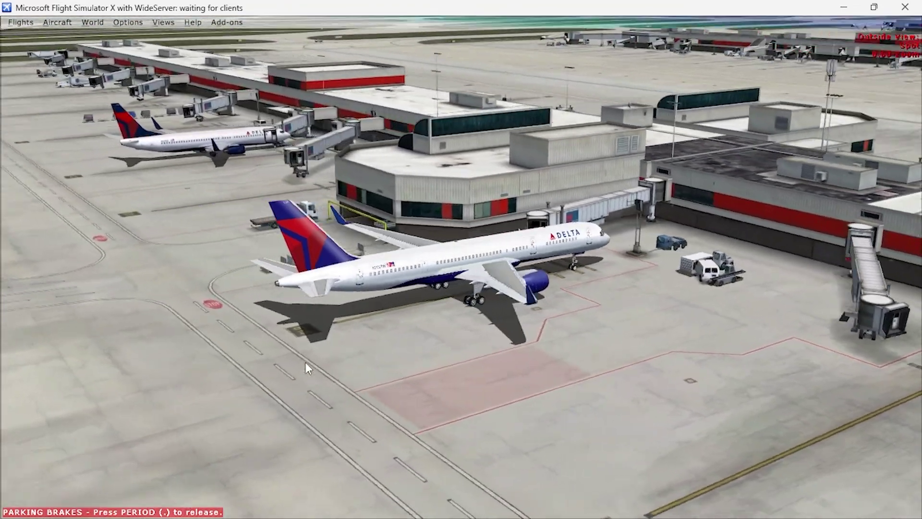
key(space)
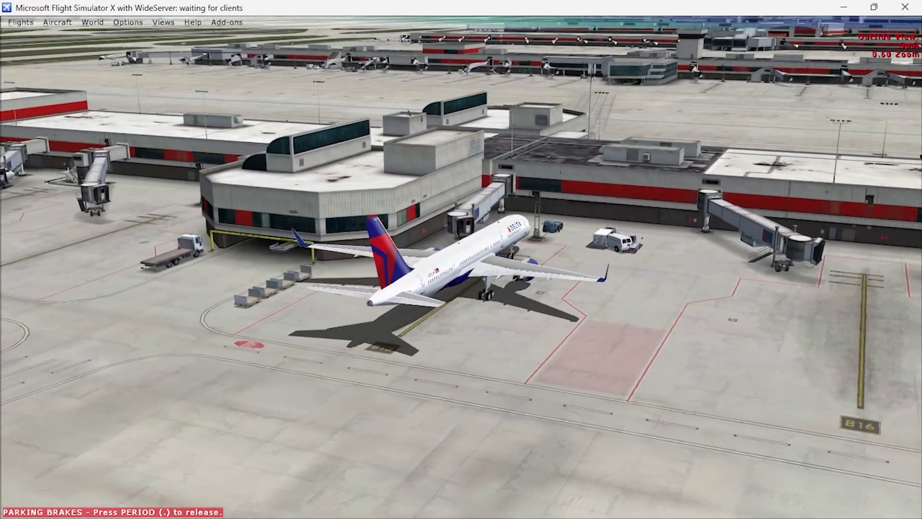
key(space)
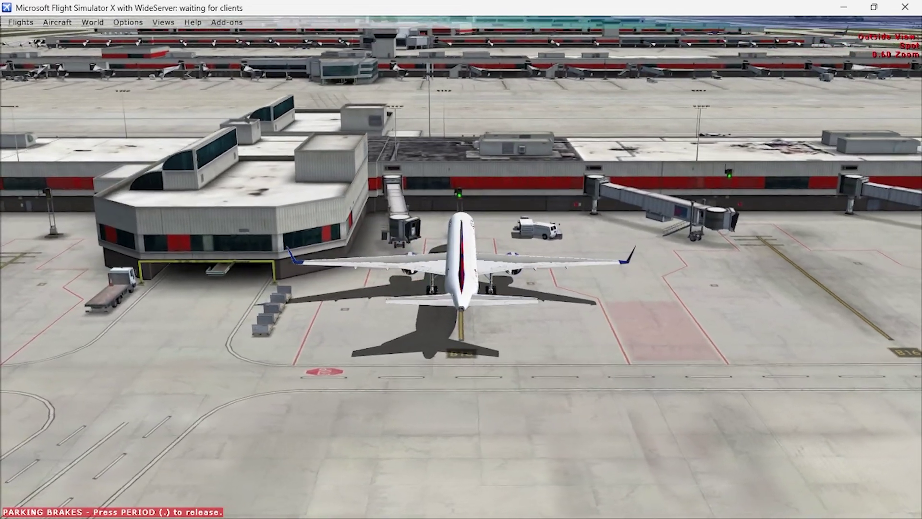
key(space)
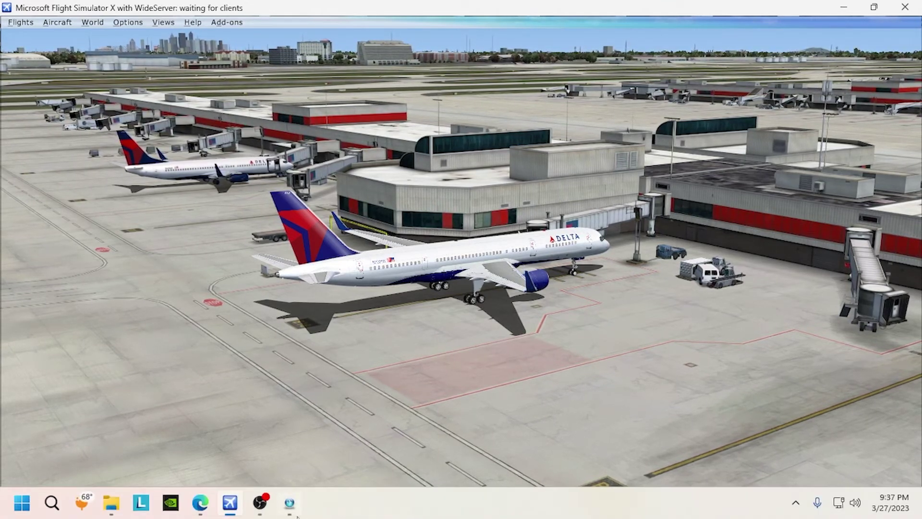
- Bring up vPilot, tune COM1 to the ATL_AF_TWR frequency 119.100 and minimize the client
click(288, 503)
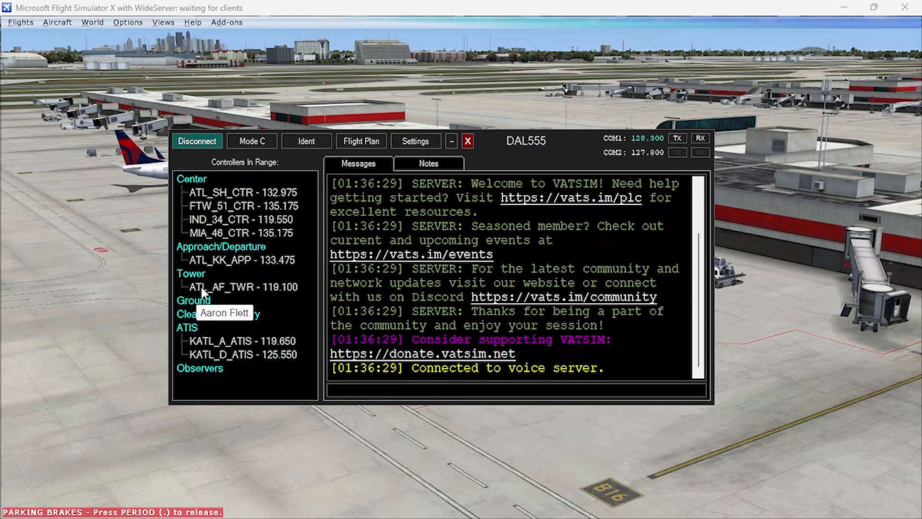
double_click(237, 287)
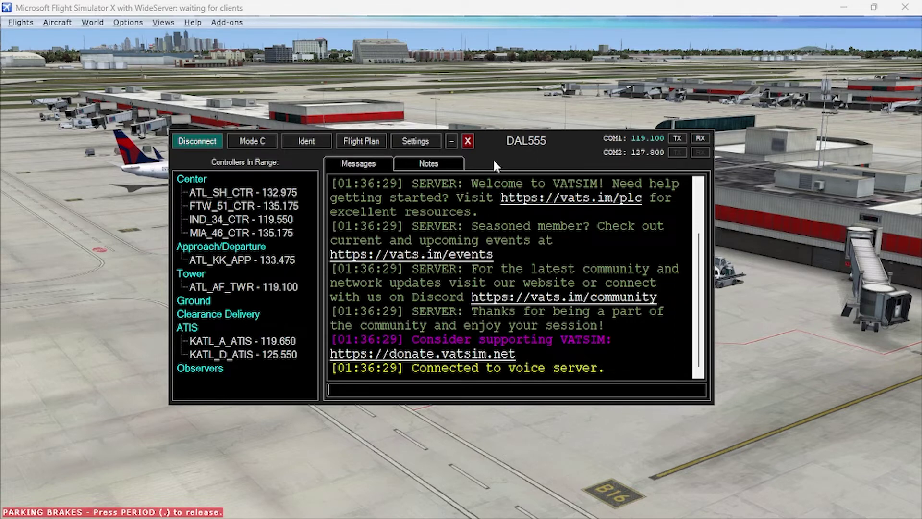
click(451, 140)
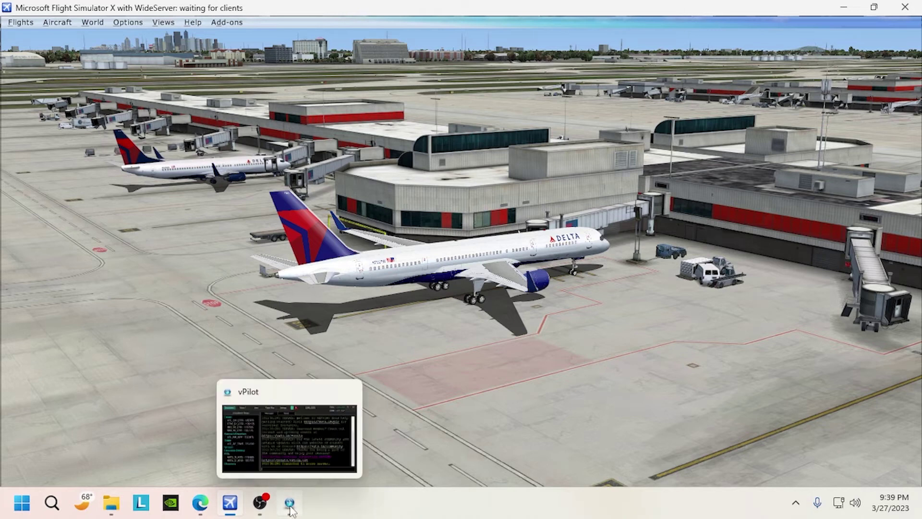
click(290, 505)
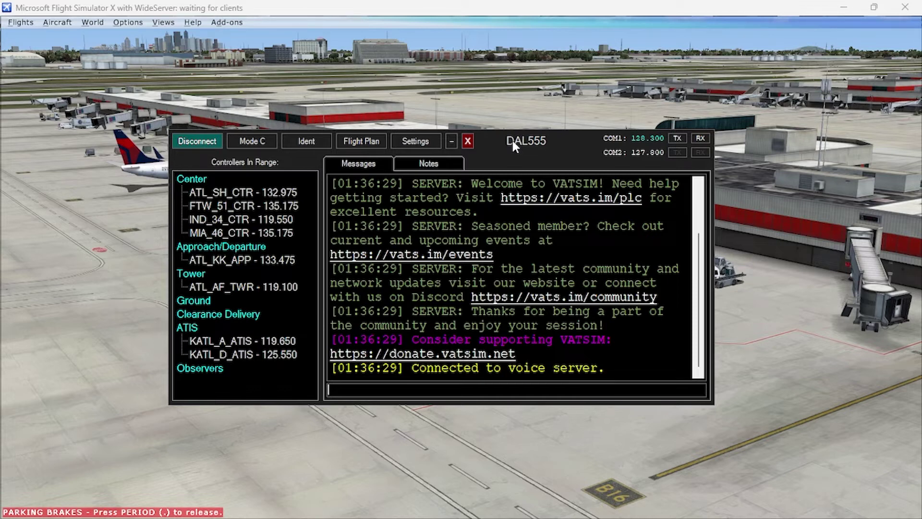
click(451, 141)
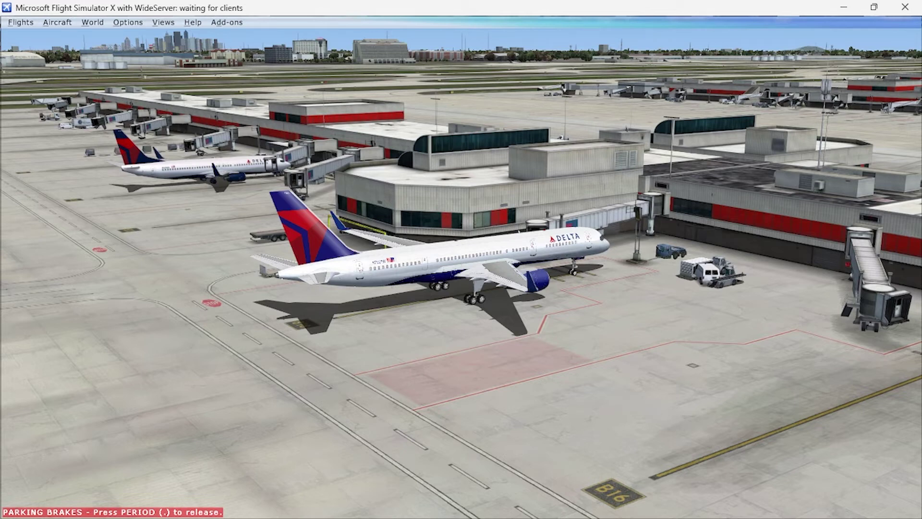
right_click(453, 142)
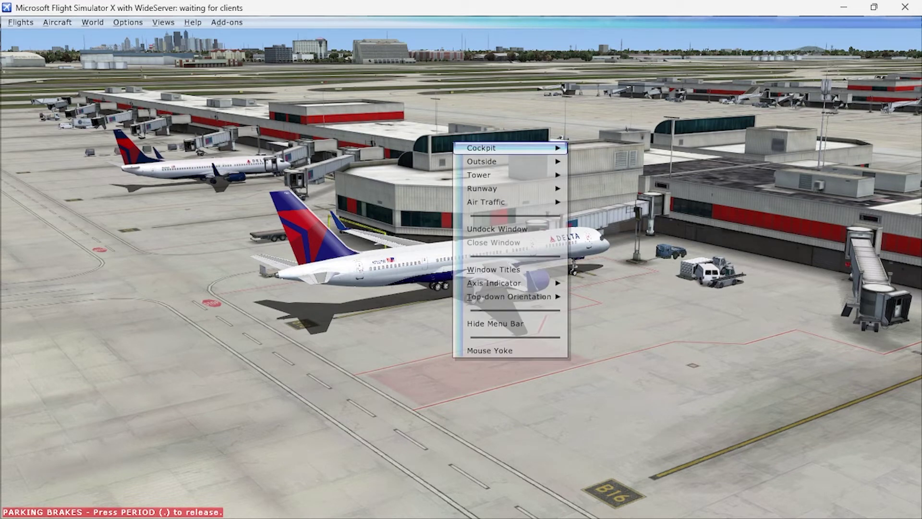
mouse_move(509, 162)
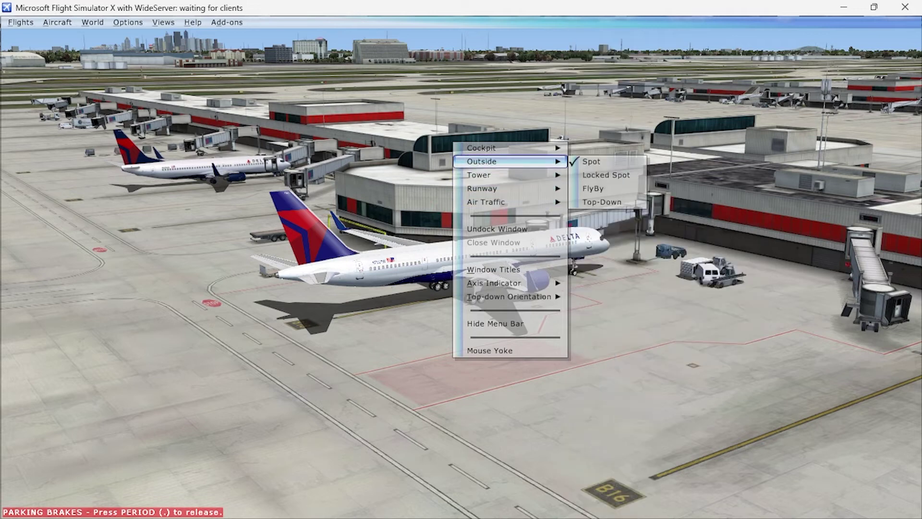
key(Escape)
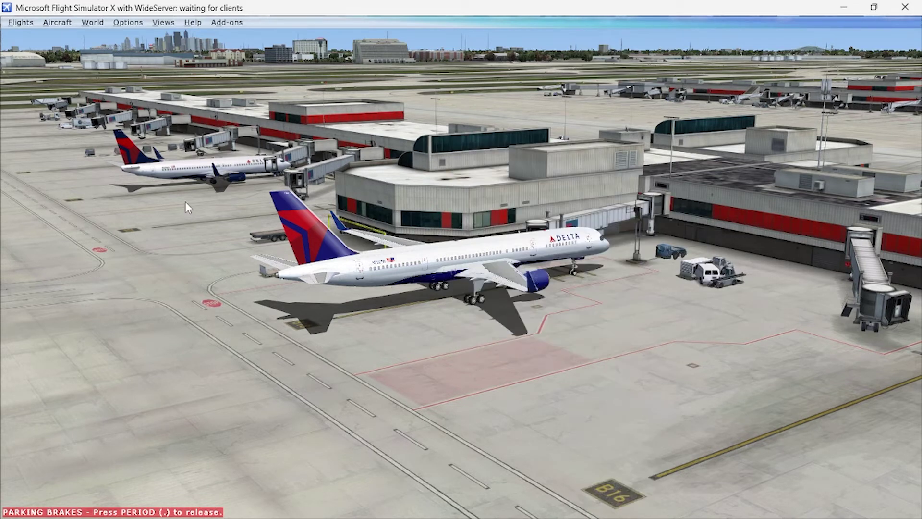
- Switch to the air traffic view of the A321 flying as DAL1440 and look at it from a higher angle
right_click(381, 179)
mouse_move(405, 201)
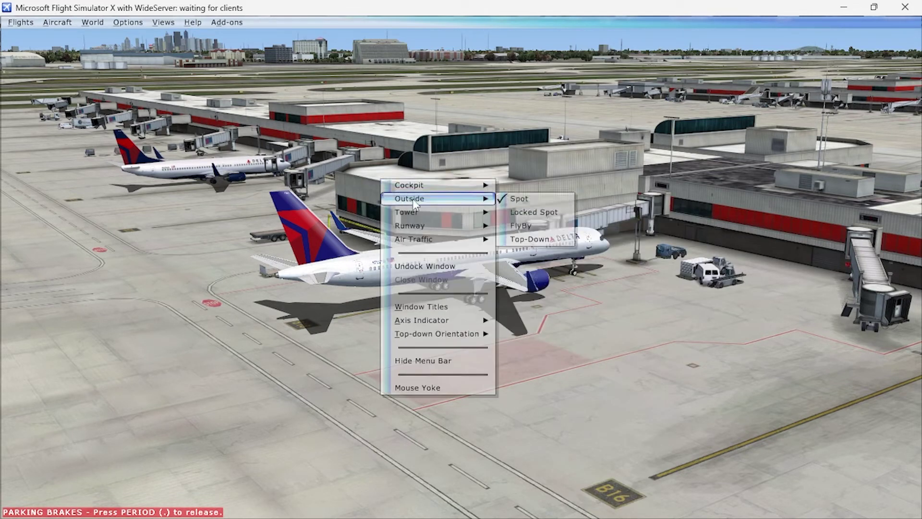
mouse_move(420, 225)
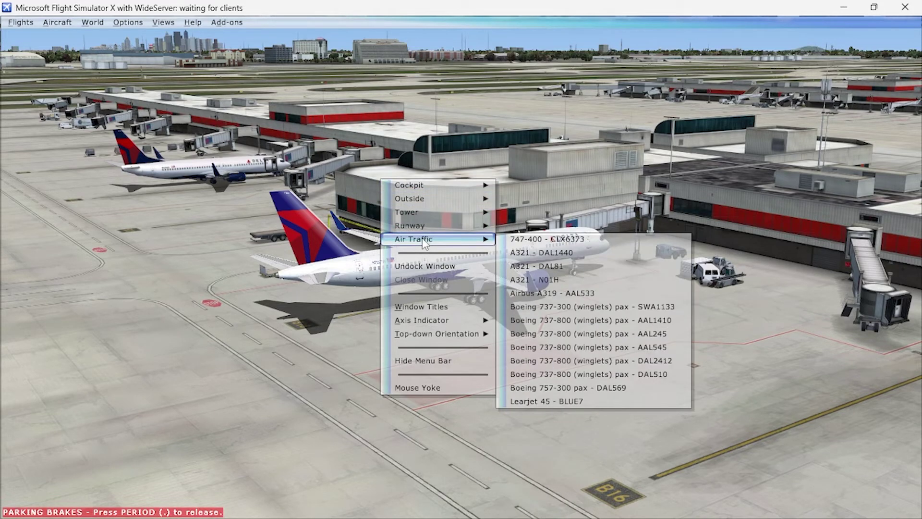
click(560, 254)
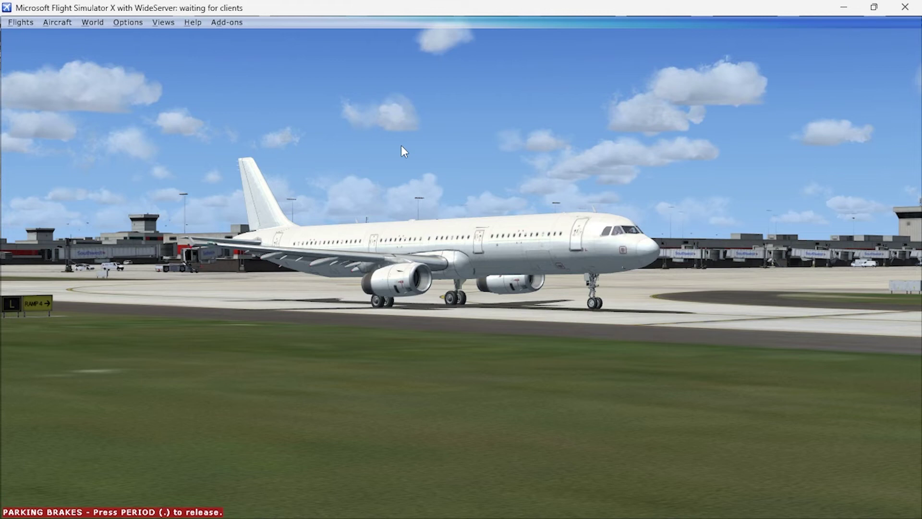
key(shift+Return)
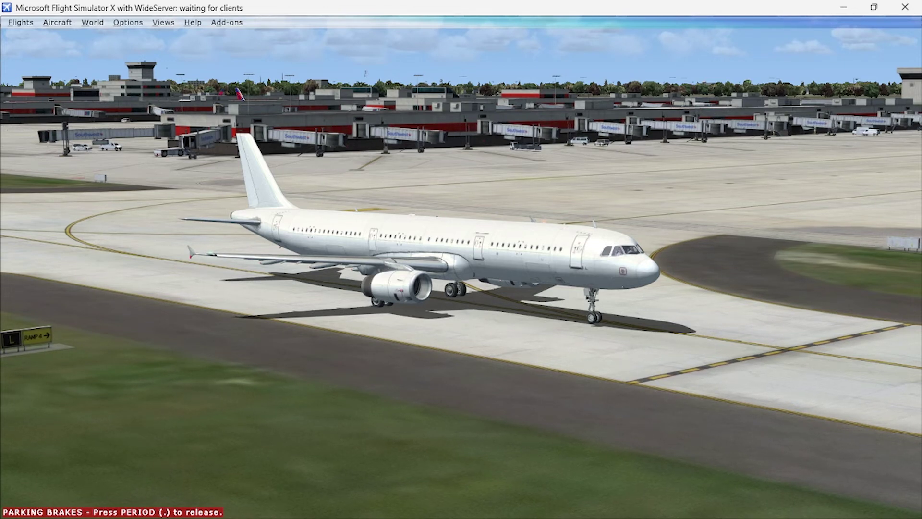
- Switch the air traffic view to the 747-400 flying as CLX6373
right_click(462, 140)
mouse_move(489, 198)
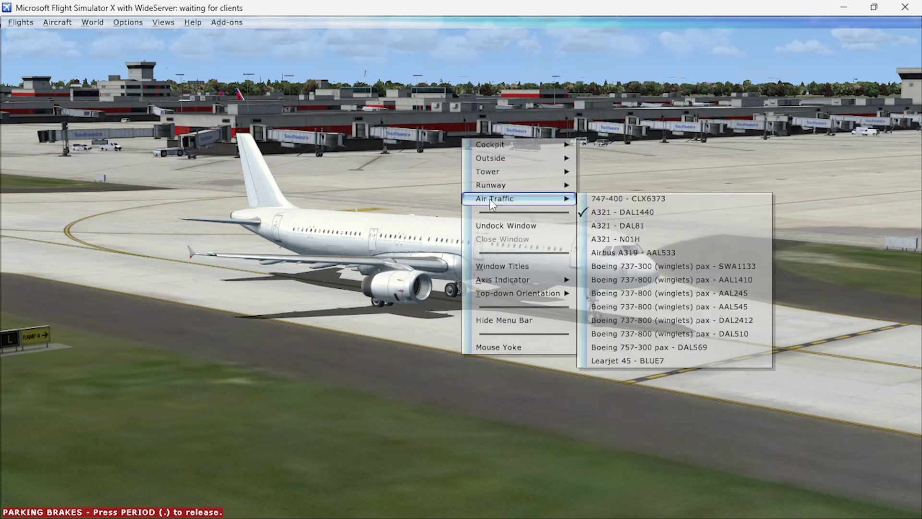
click(608, 197)
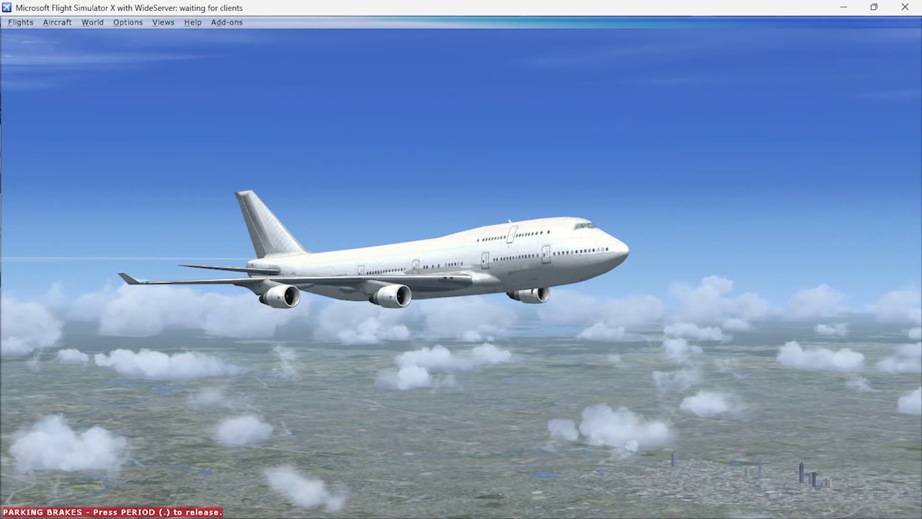
- Switch the air traffic view to the Airbus A319 flying as AAL533, then raise and rotate the viewpoint around it
right_click(404, 168)
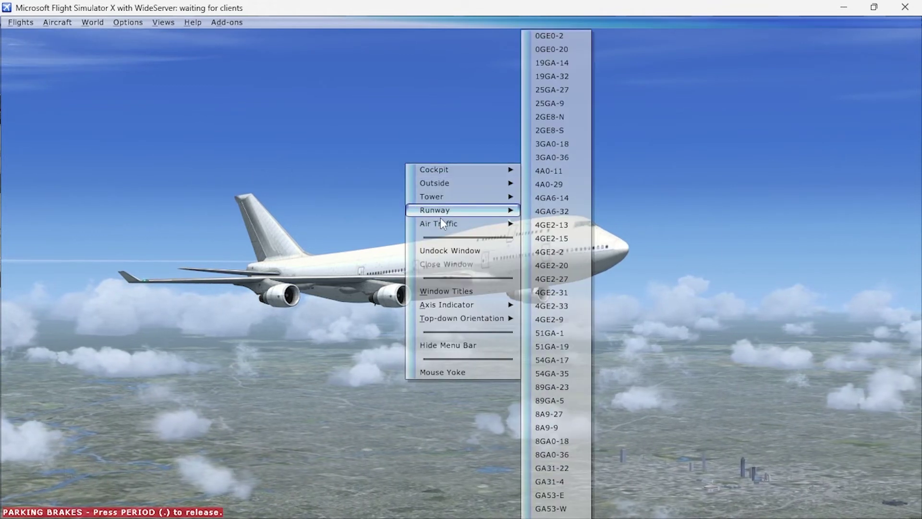
mouse_move(441, 223)
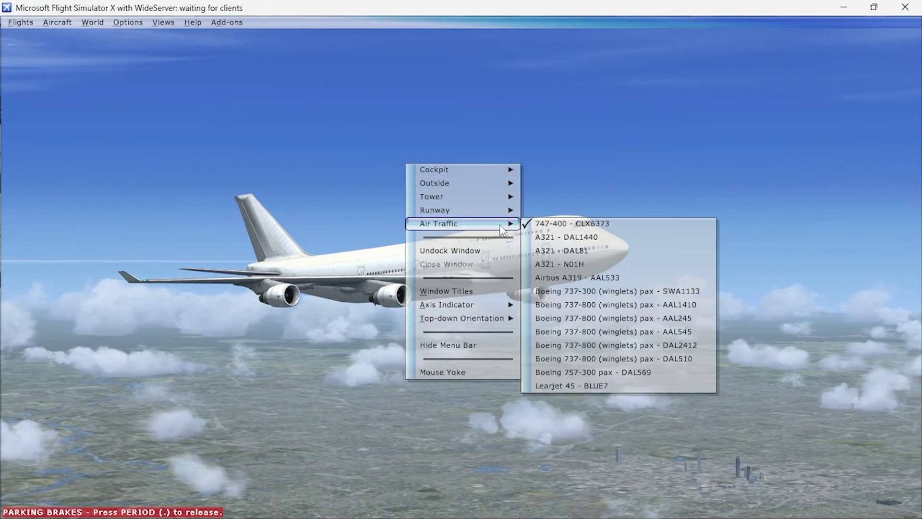
click(569, 277)
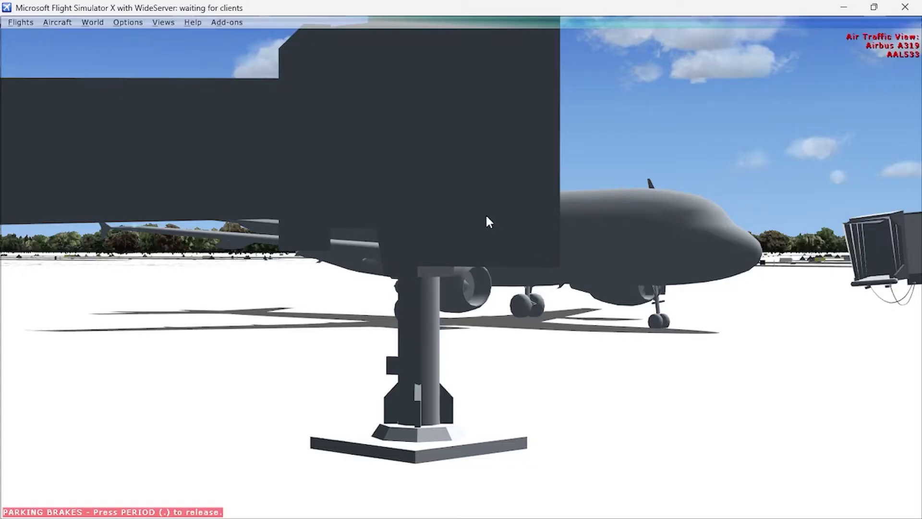
key(KP_8)
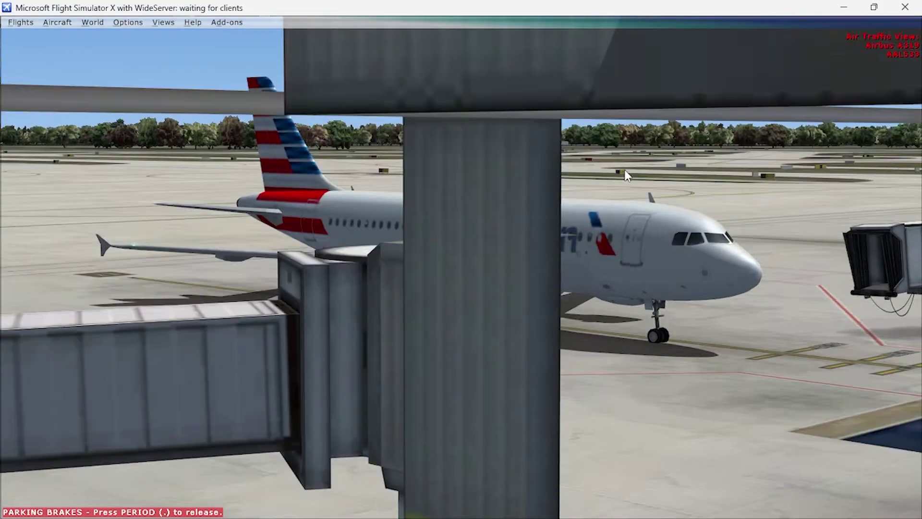
key(KP_6)
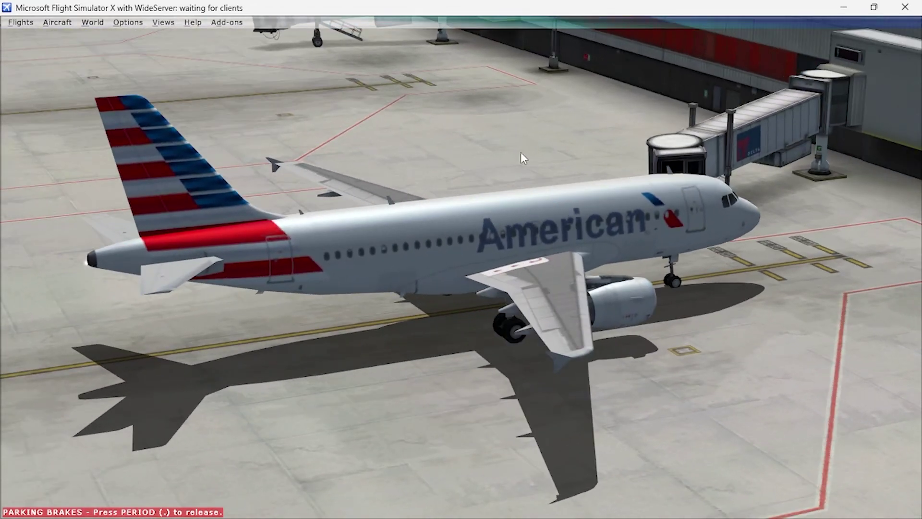
- Switch the air traffic view to the Boeing 737-300 flying as SWA1133
right_click(483, 143)
mouse_move(527, 204)
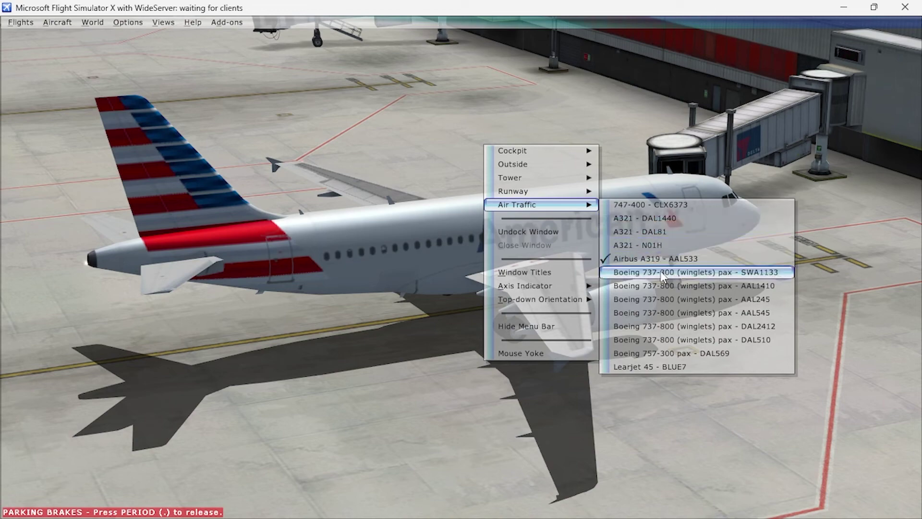
click(662, 272)
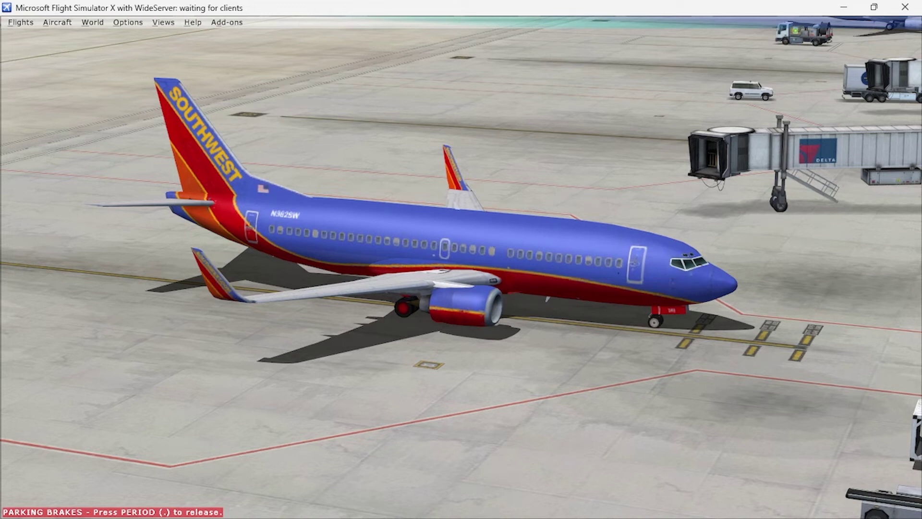
- Switch the air traffic view to the Boeing 737-800 flying as DAL2412 and rotate the viewpoint around it
right_click(351, 118)
mouse_move(405, 178)
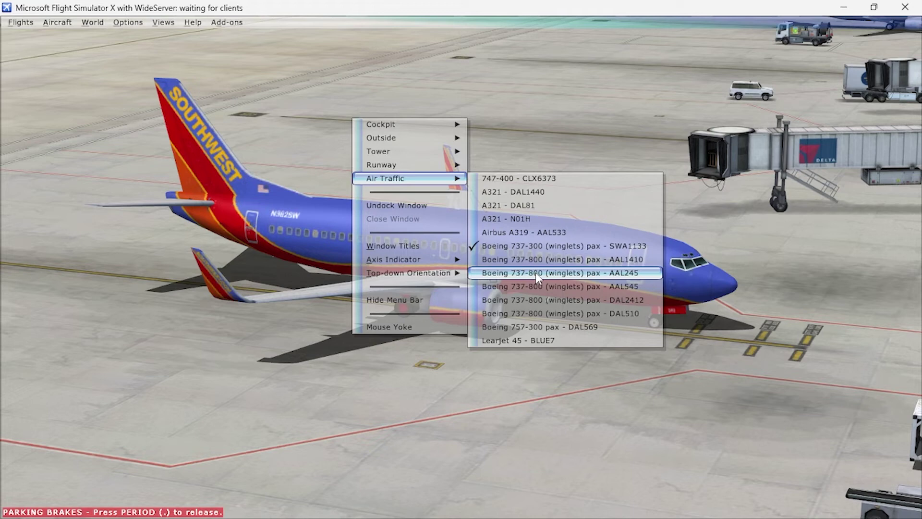
click(541, 303)
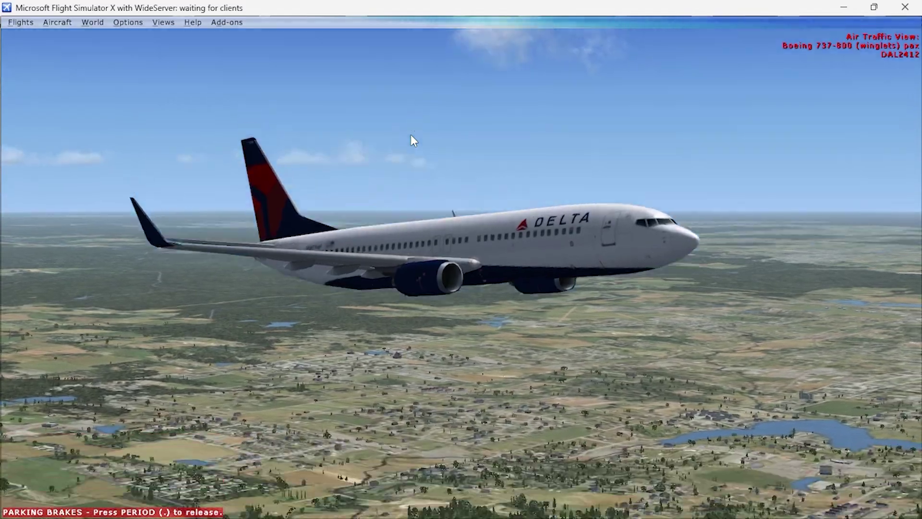
key(shift+Return)
key(ctrl+shift+BackSpace)
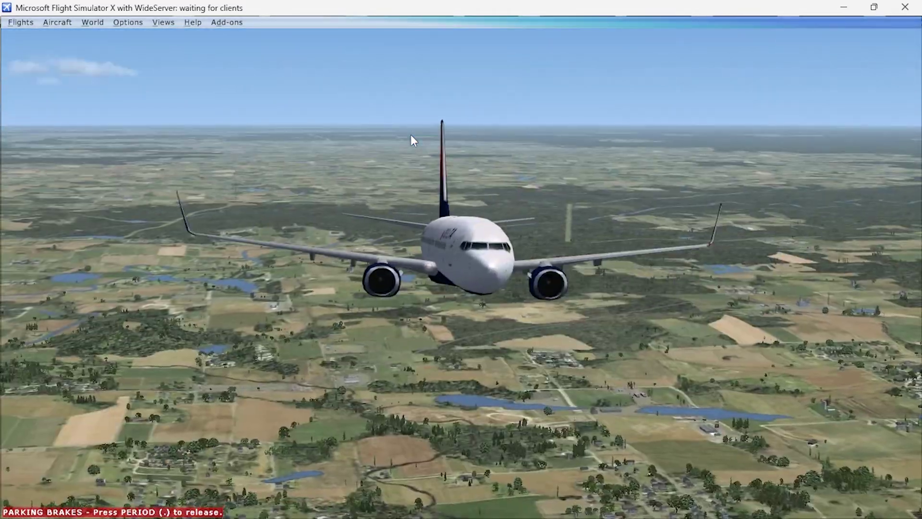
key(ctrl+shift+BackSpace)
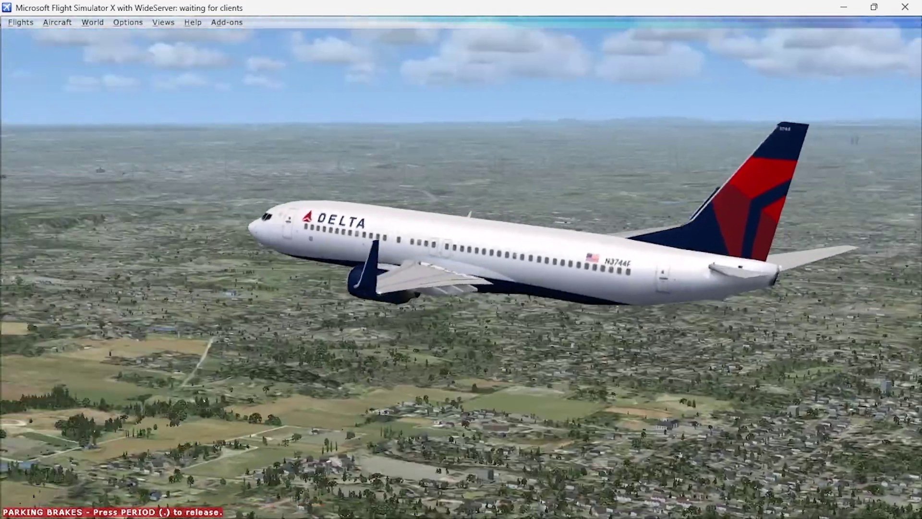
key(ctrl+shift+BackSpace)
key(ctrl+shift+BackSpace)
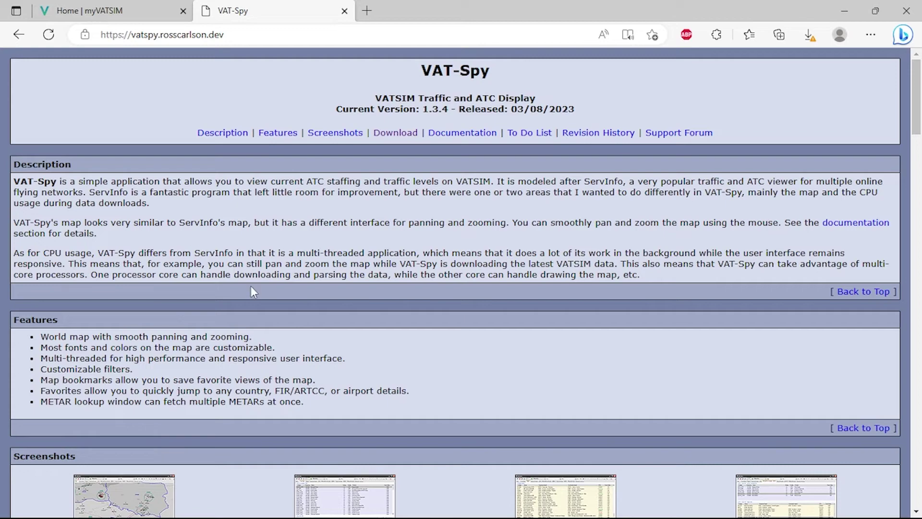
- Look over the VAT-Spy web page, go to its download section and download the VATSpy-Setup-1.3.4.exe installer
scroll(245, 307, down, 2)
scroll(240, 324, down, 2)
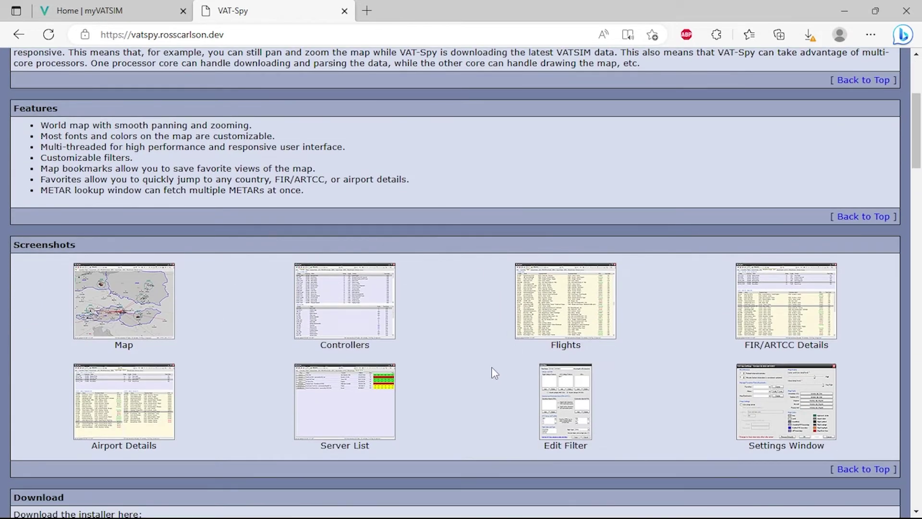
scroll(495, 373, up, 4)
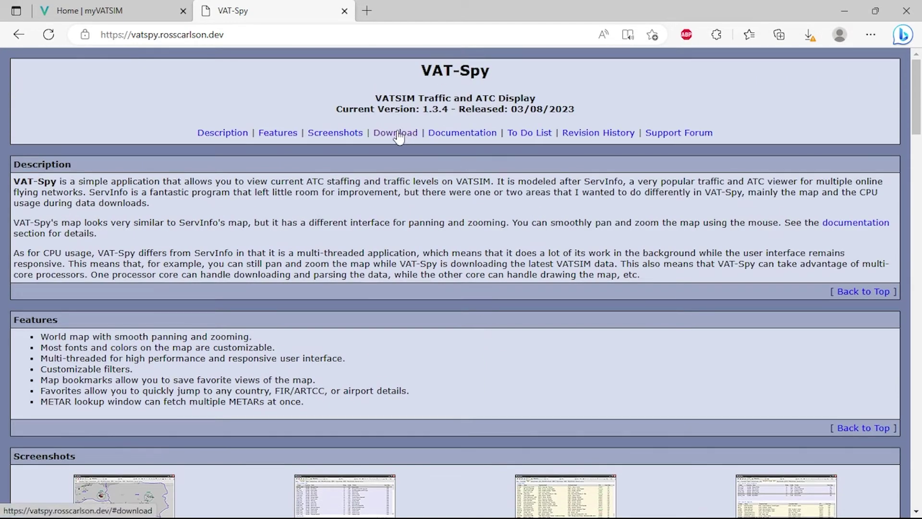
click(398, 135)
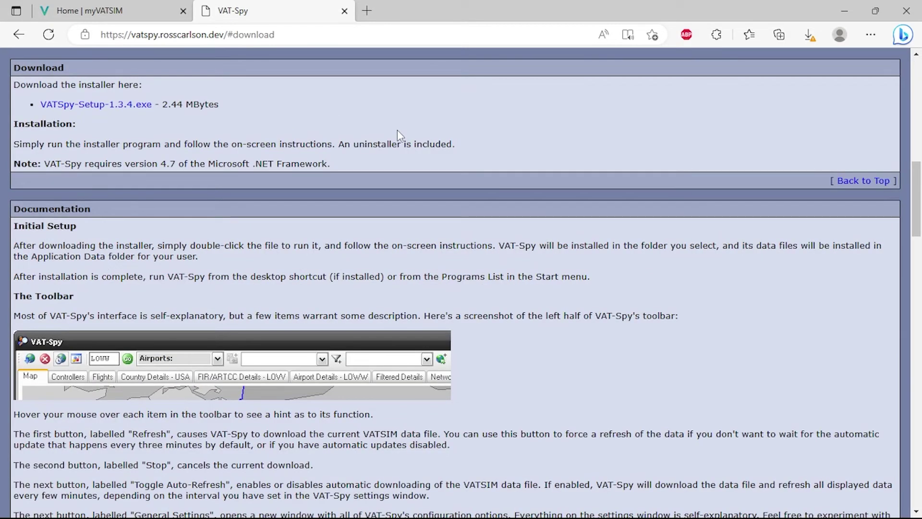
click(98, 107)
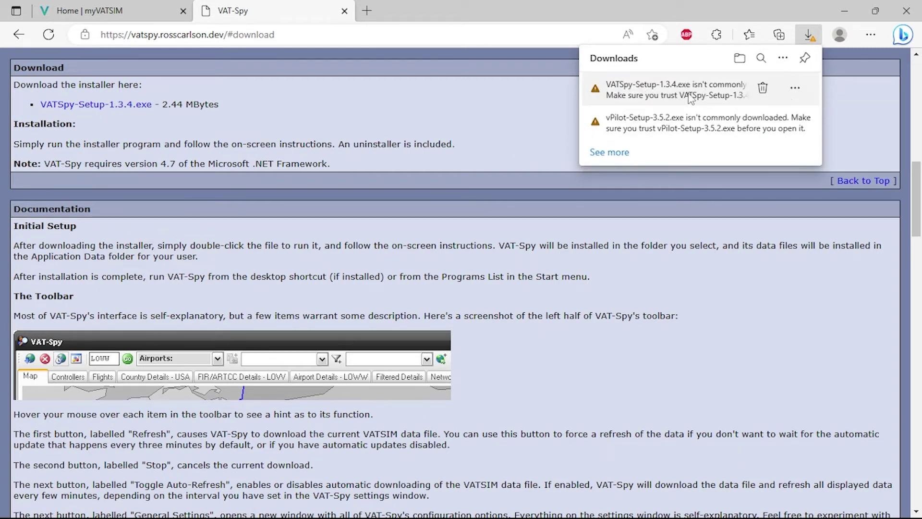
click(471, 107)
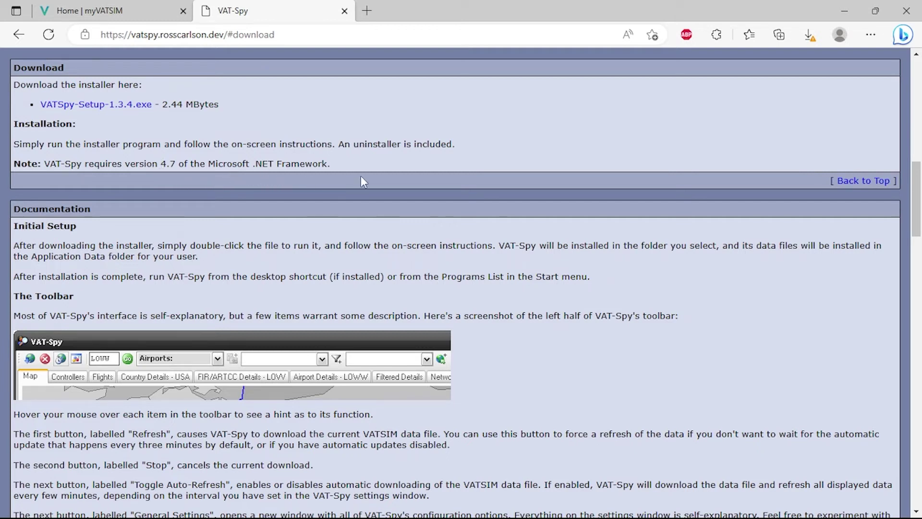
- Minimise the browser, launch VAT-Spy from the desktop and widen its map around Atlanta to include the neighbouring centers
click(845, 11)
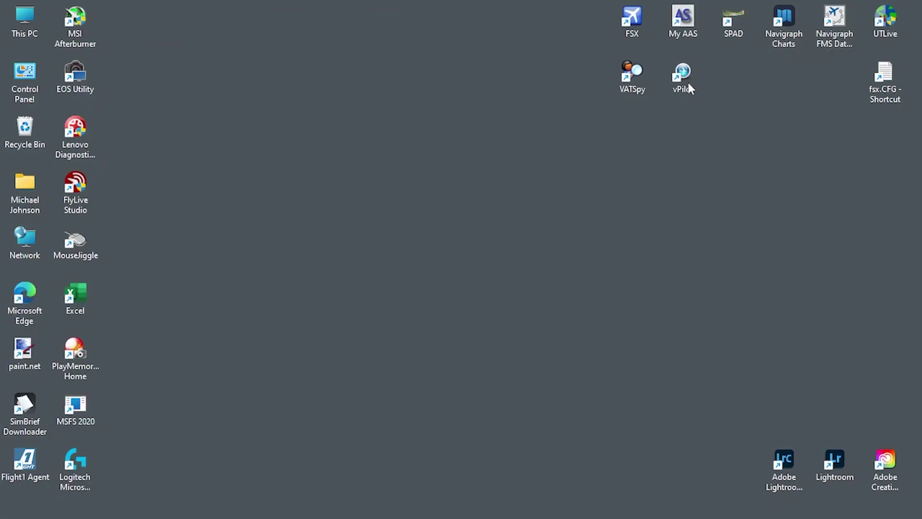
double_click(633, 89)
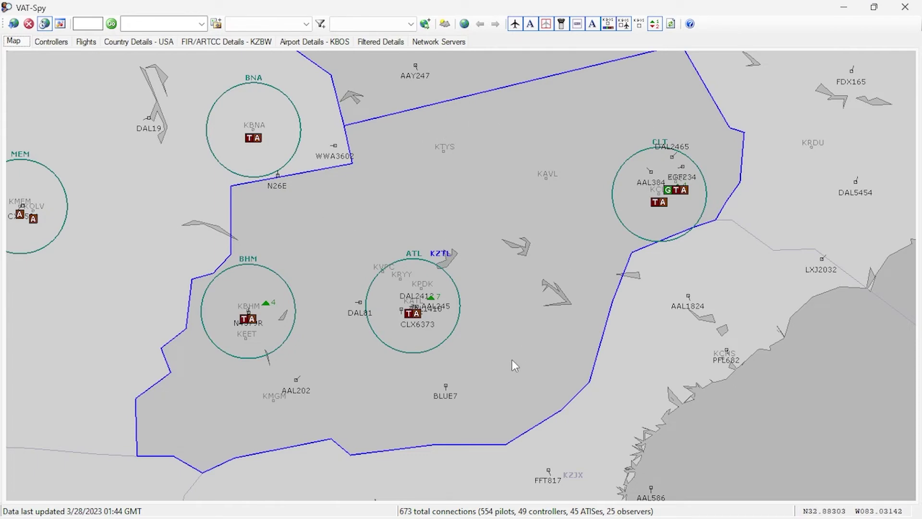
scroll(527, 304, down, 5)
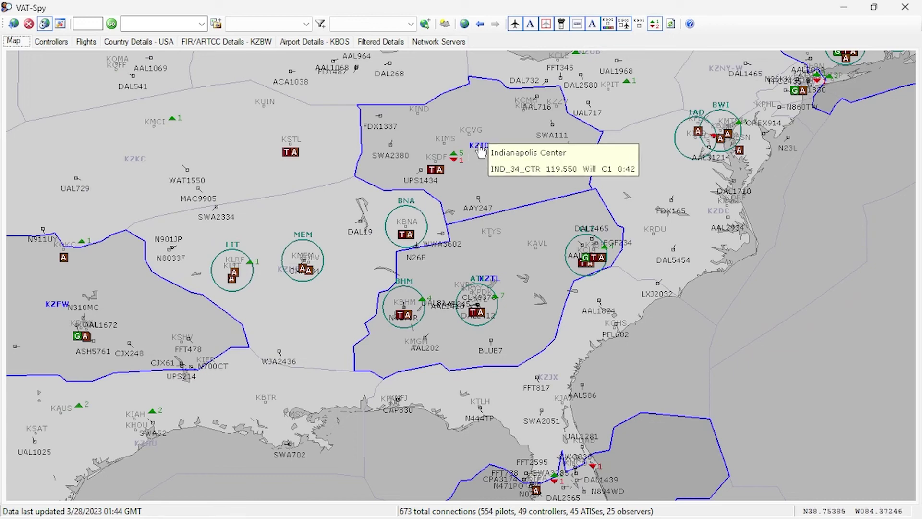
- Survey the VATSIM traffic and staffed control areas from the Gulf coast west to California, then across the whole United States
drag(313, 201, 278, 105)
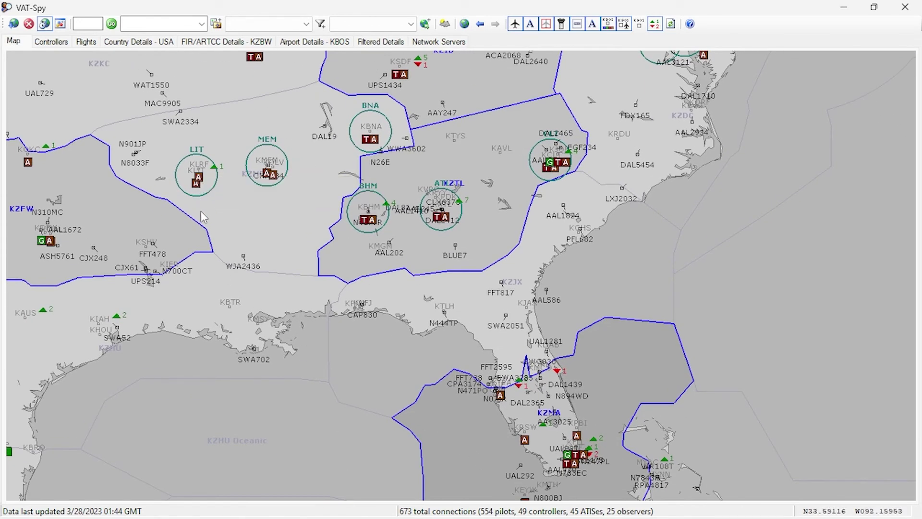
drag(201, 212, 351, 252)
drag(136, 240, 419, 268)
drag(256, 286, 527, 274)
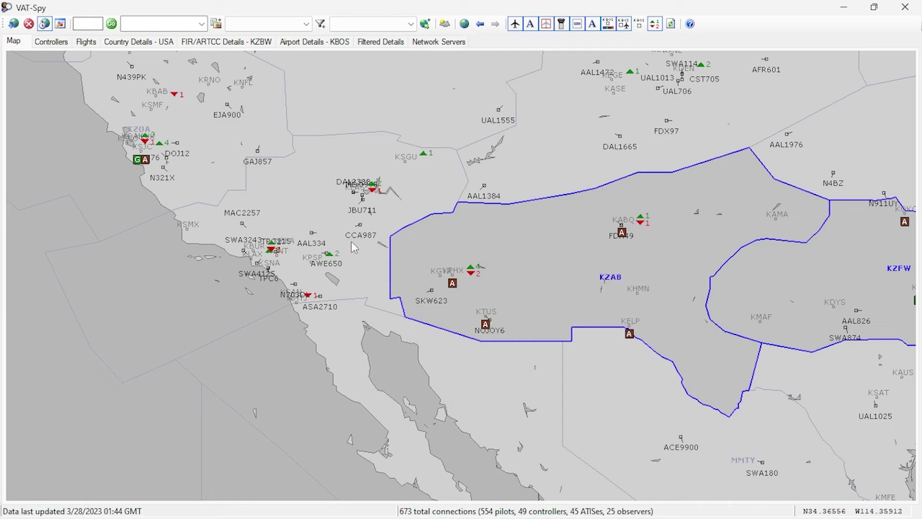
scroll(552, 274, down, 3)
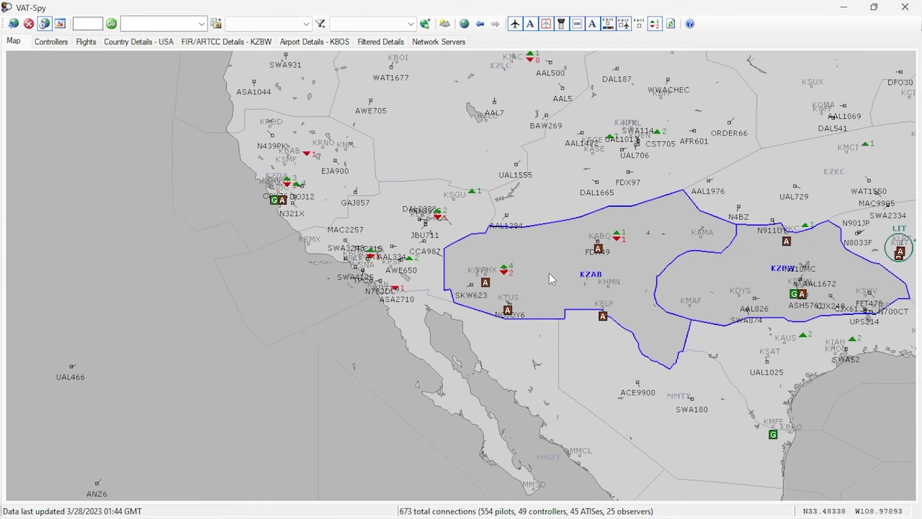
drag(701, 187, 347, 214)
scroll(436, 225, down, 2)
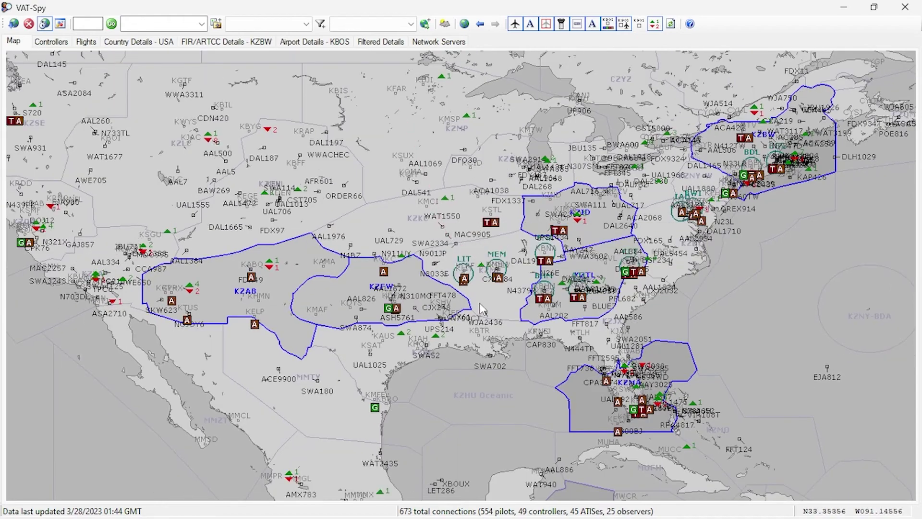
drag(733, 268, 740, 292)
scroll(775, 303, down, 1)
scroll(775, 304, down, 1)
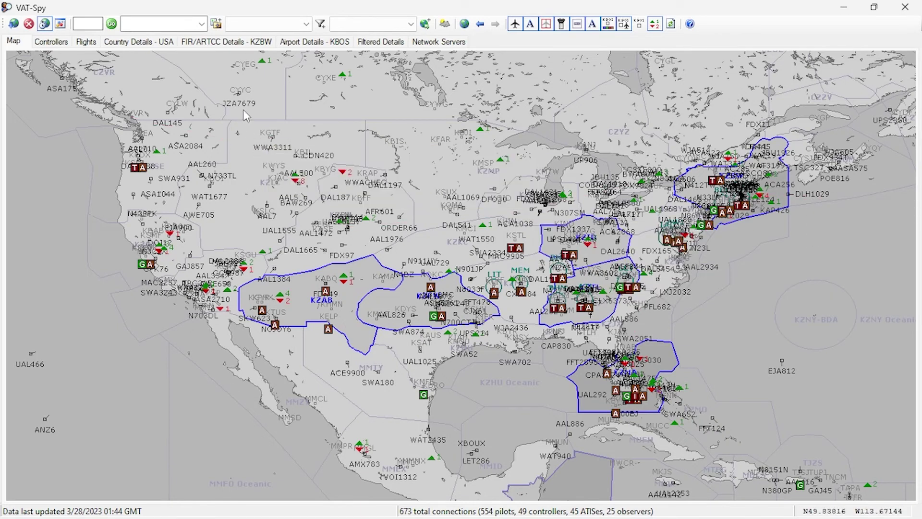
- Examine the traffic routes for Fargo Hector airport (KFAR) and the Minneapolis ARTCC area on the map
mouse_move(242, 110)
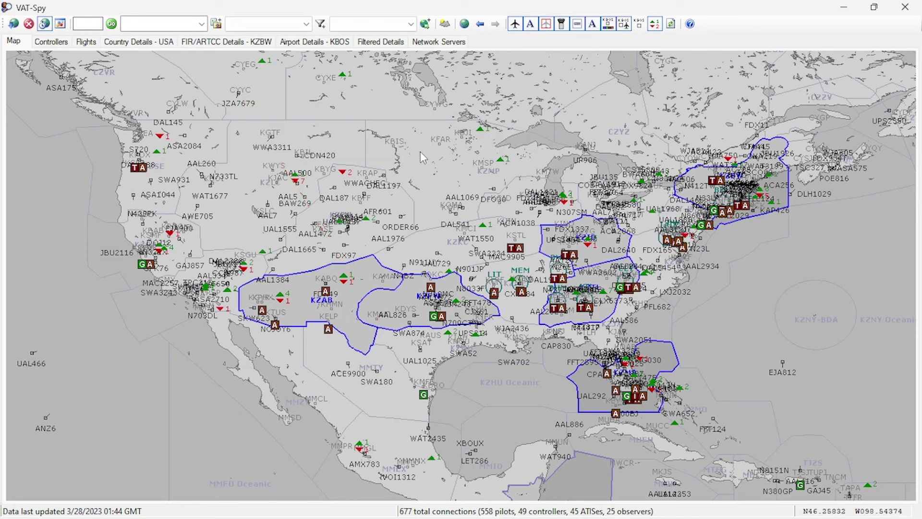
mouse_move(442, 145)
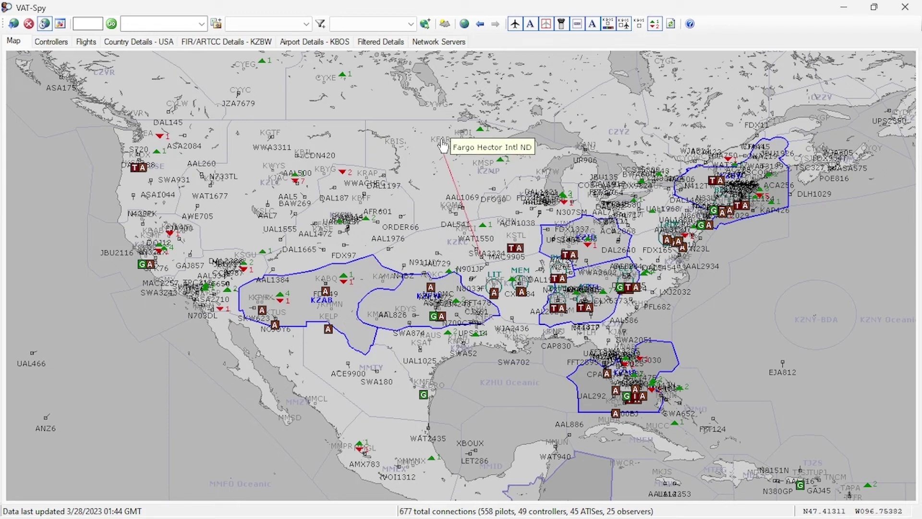
mouse_move(397, 147)
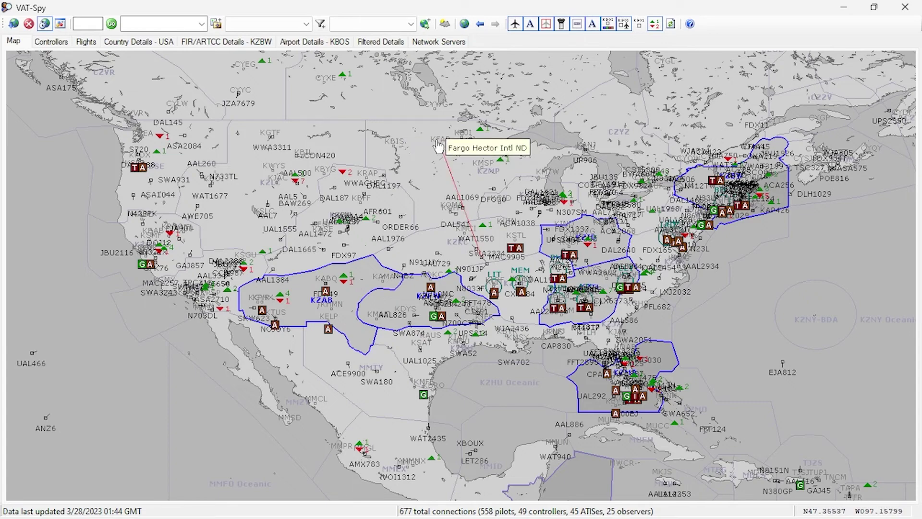
drag(456, 171, 386, 160)
scroll(368, 171, up, 1)
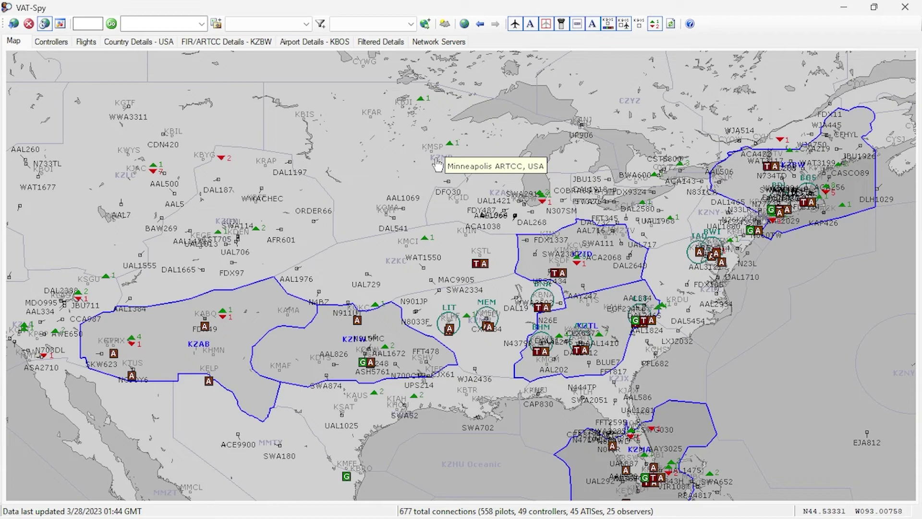
scroll(341, 177, down, 1)
scroll(459, 373, up, 1)
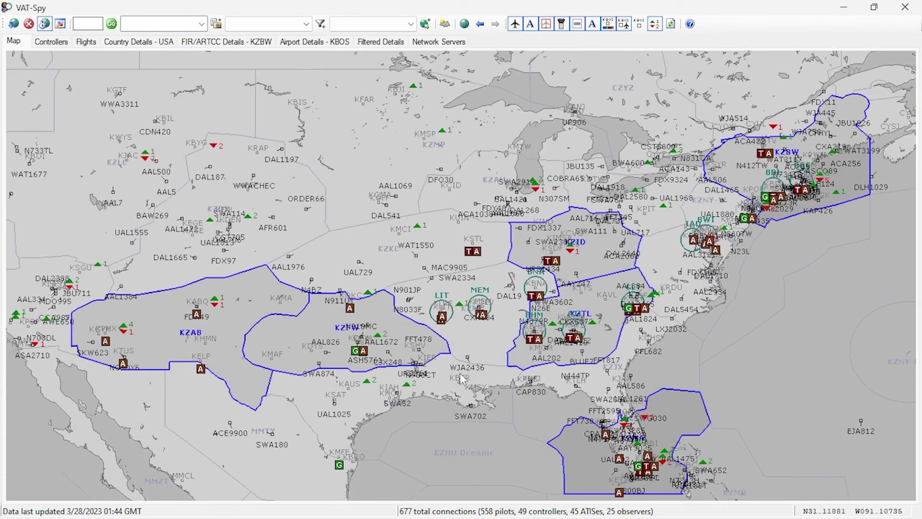
- Examine the Atlanta area closely, checking the approach controller, flight DAL2412 and the KATL tower and ATIS frequencies
scroll(460, 372, up, 3)
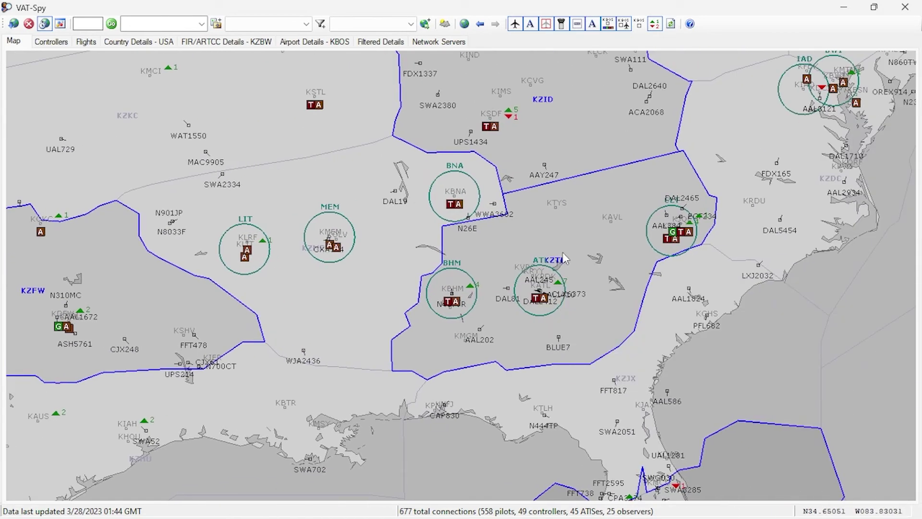
mouse_move(561, 264)
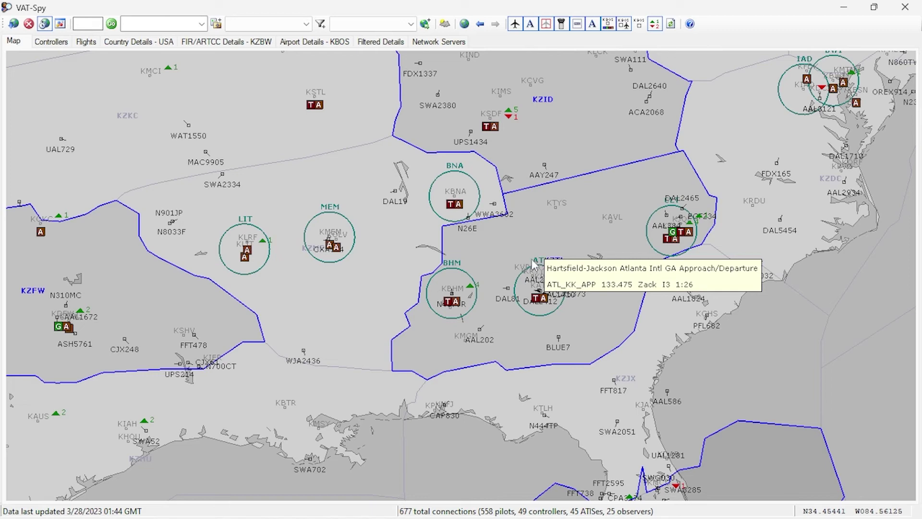
mouse_move(539, 307)
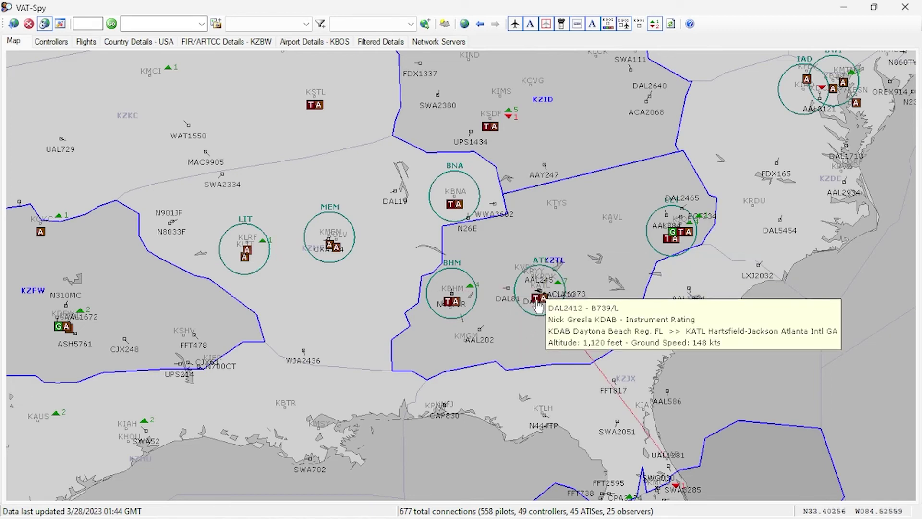
scroll(537, 307, up, 5)
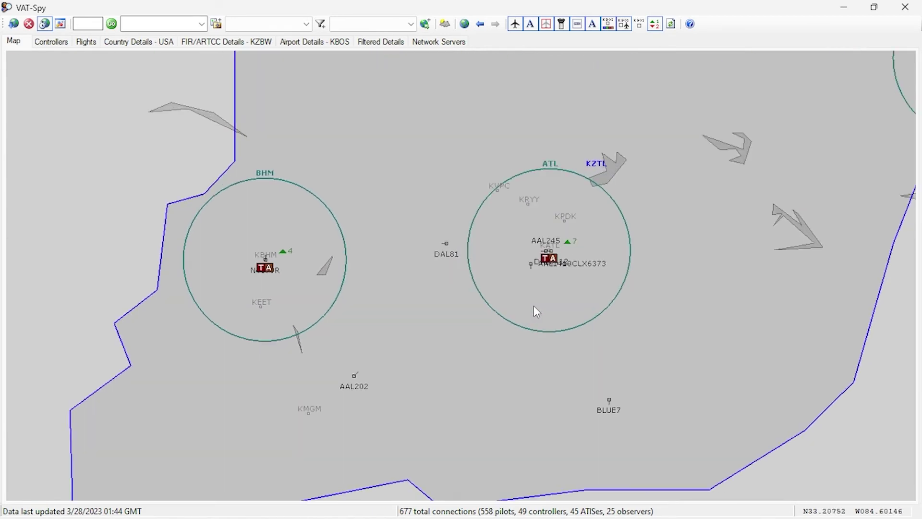
mouse_move(555, 233)
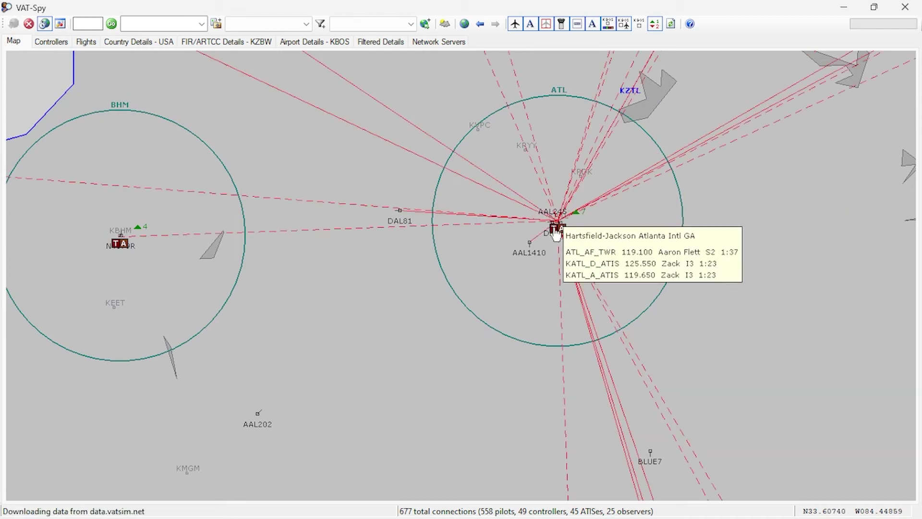
- Survey worldwide VATSIM coverage on the map, from North America and Hawaii to South America, Europe and Africa
scroll(478, 281, down, 2)
scroll(441, 283, down, 5)
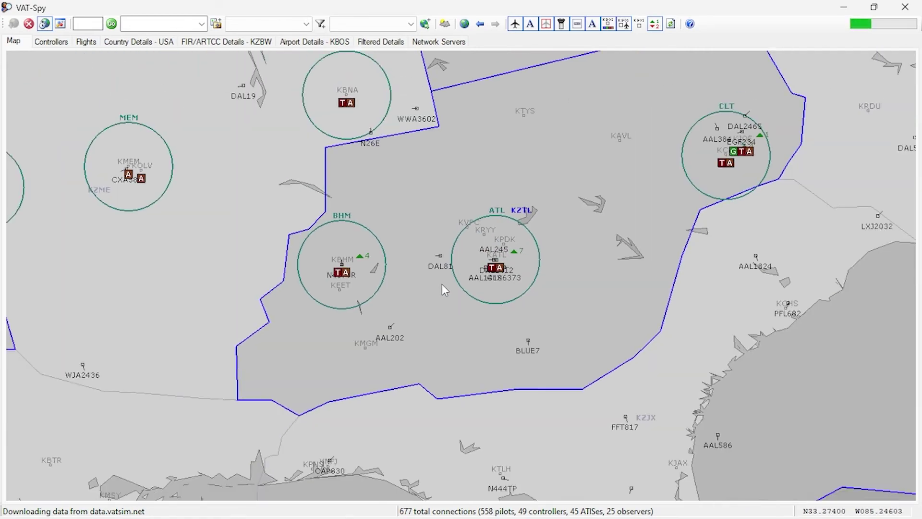
scroll(439, 288, down, 5)
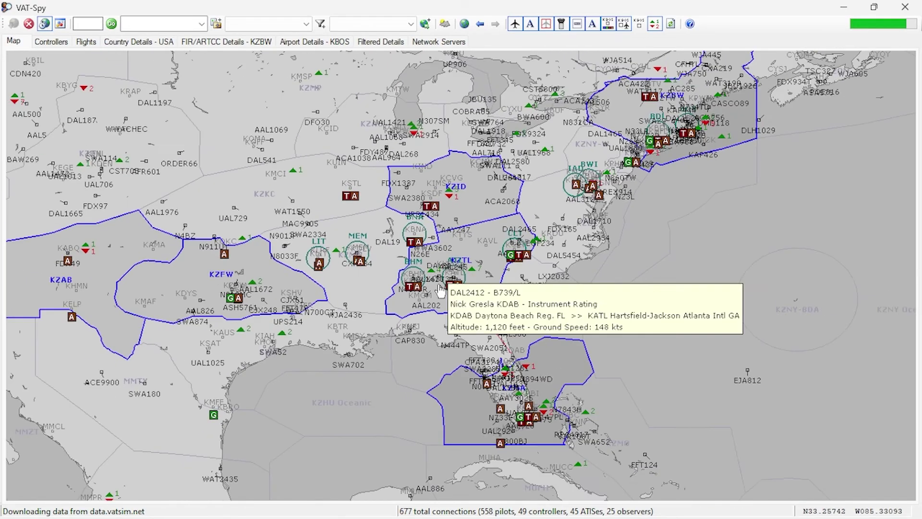
scroll(677, 308, down, 1)
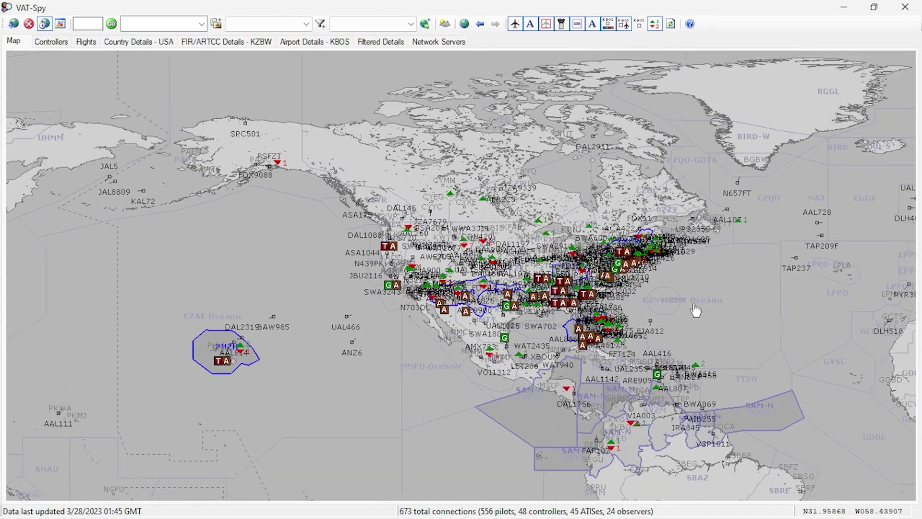
drag(298, 399, 285, 300)
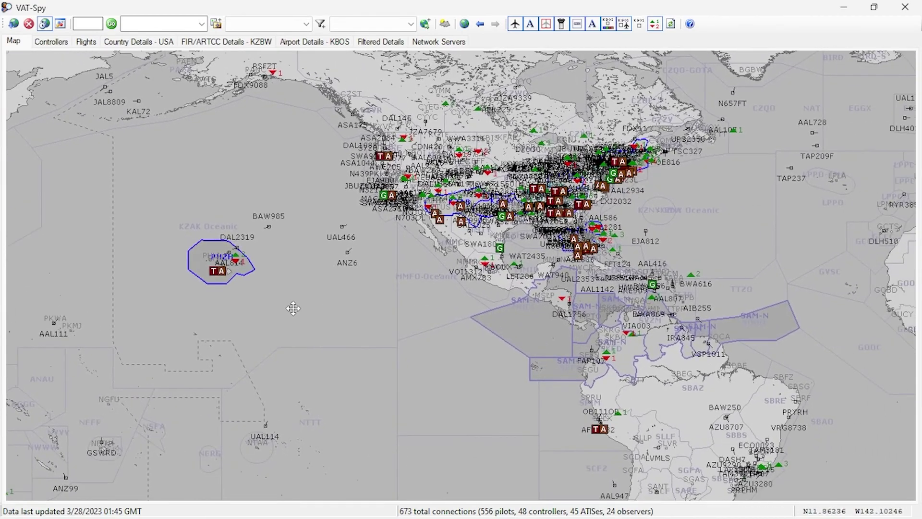
drag(462, 380, 361, 339)
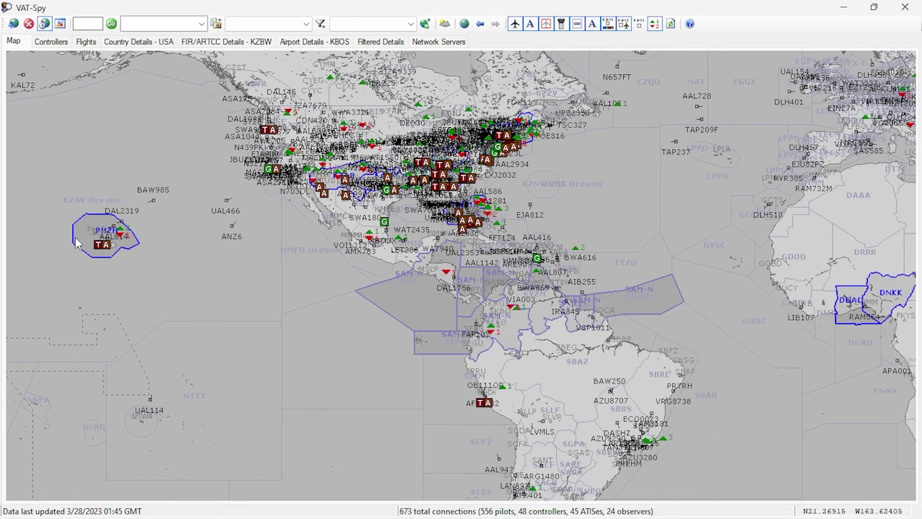
mouse_move(104, 235)
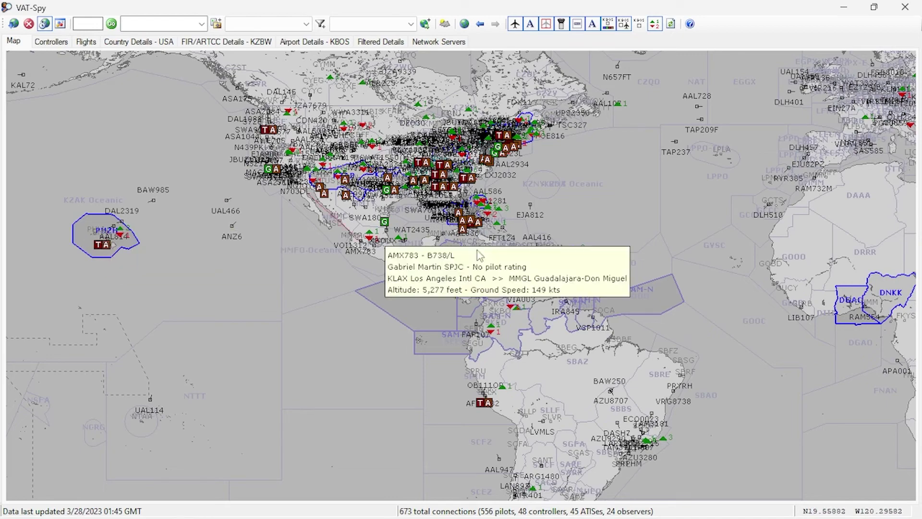
drag(699, 220, 239, 212)
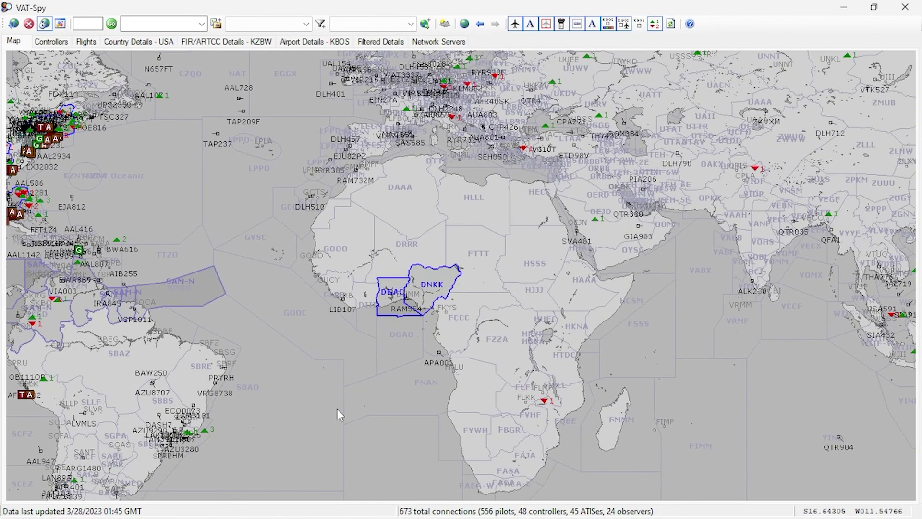
- Check the online controllers for Accra Center (DGAC) and Kano Center (DNKK) in West Africa
drag(337, 408, 315, 407)
mouse_move(365, 296)
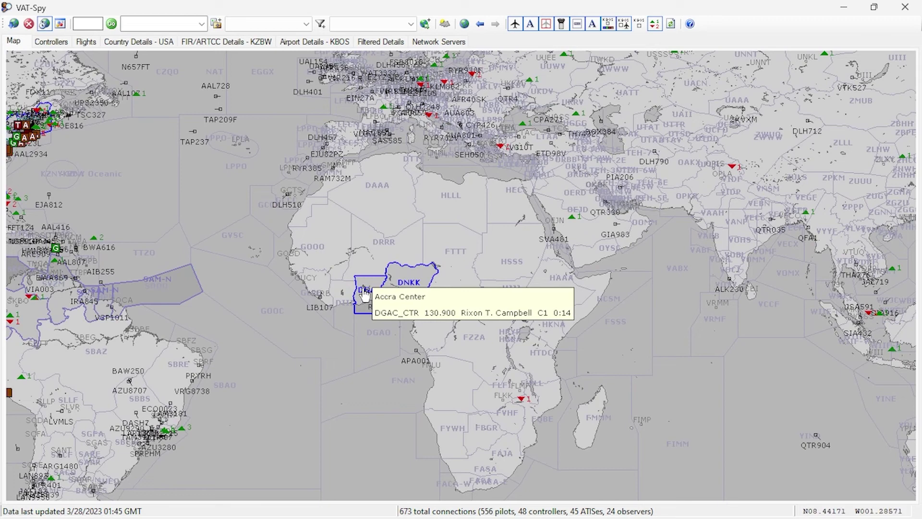
mouse_move(417, 282)
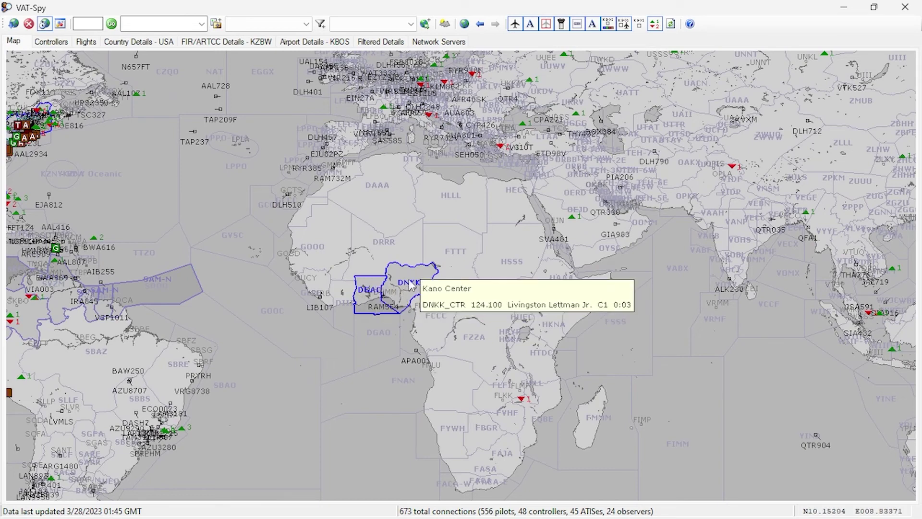
- Examine the staffed Melbourne (Alice Springs) Centre area in Australia and the Forest and Alice Springs West sectors it covers
drag(239, 152, 160, 284)
mouse_move(298, 226)
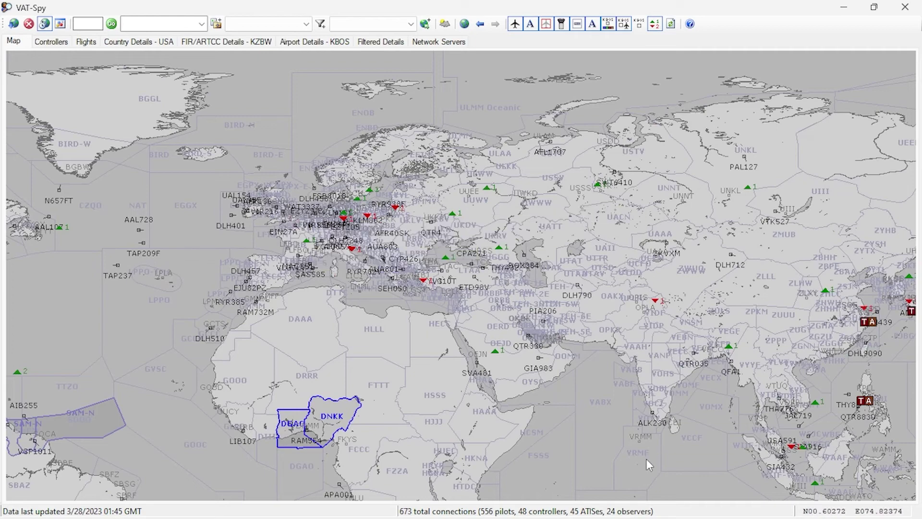
drag(646, 459, 272, 379)
drag(367, 442, 293, 253)
drag(461, 414, 421, 410)
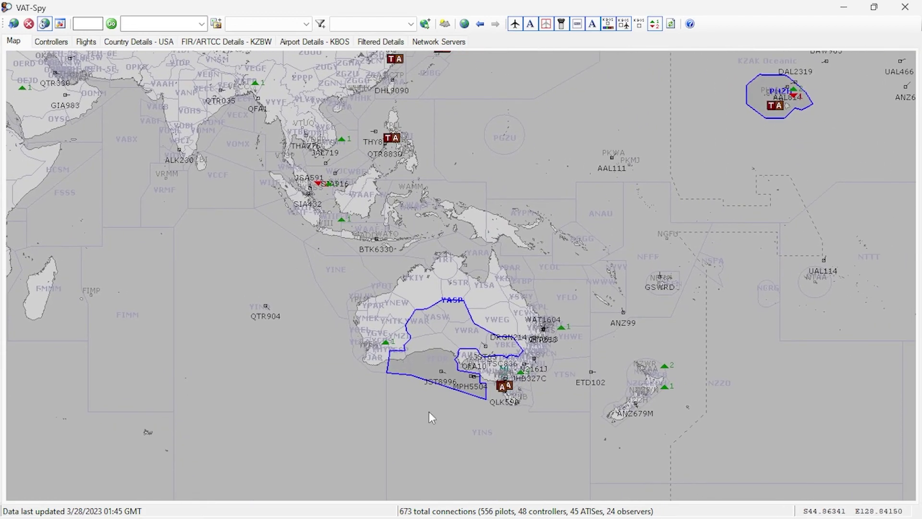
scroll(420, 409, up, 2)
scroll(417, 409, up, 3)
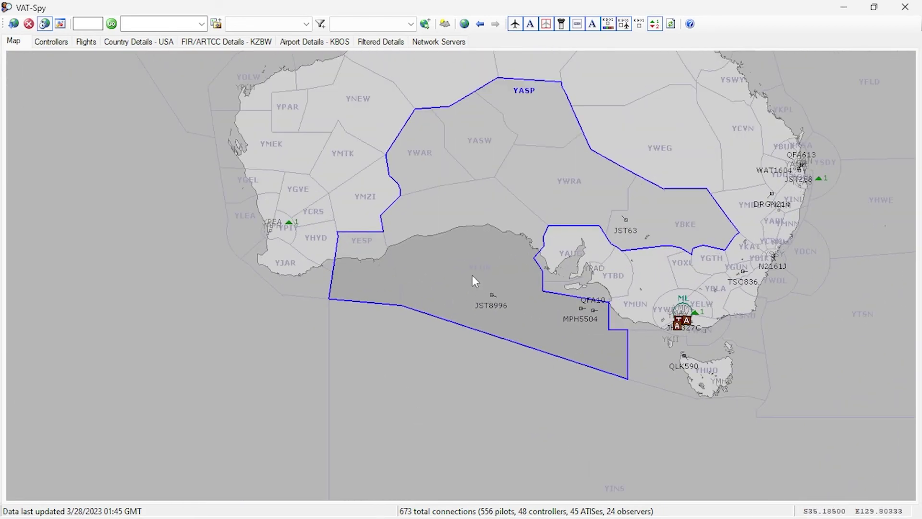
mouse_move(483, 274)
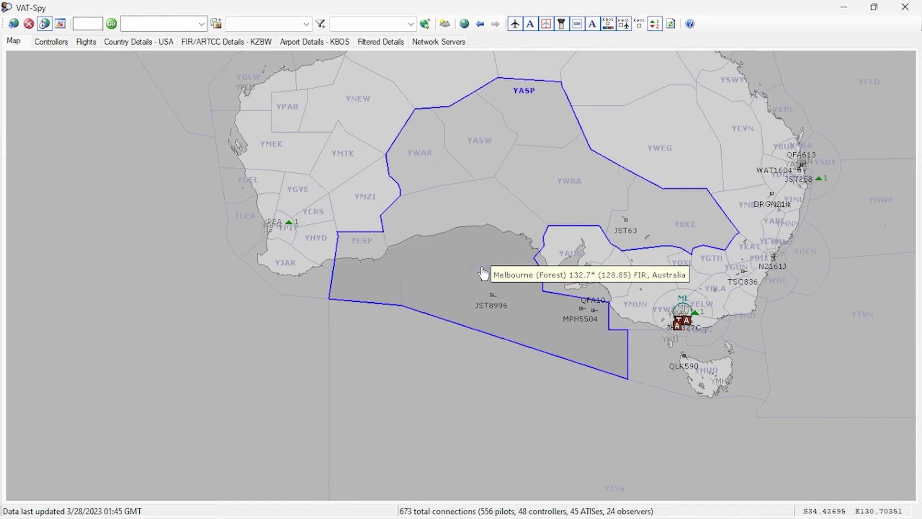
mouse_move(513, 92)
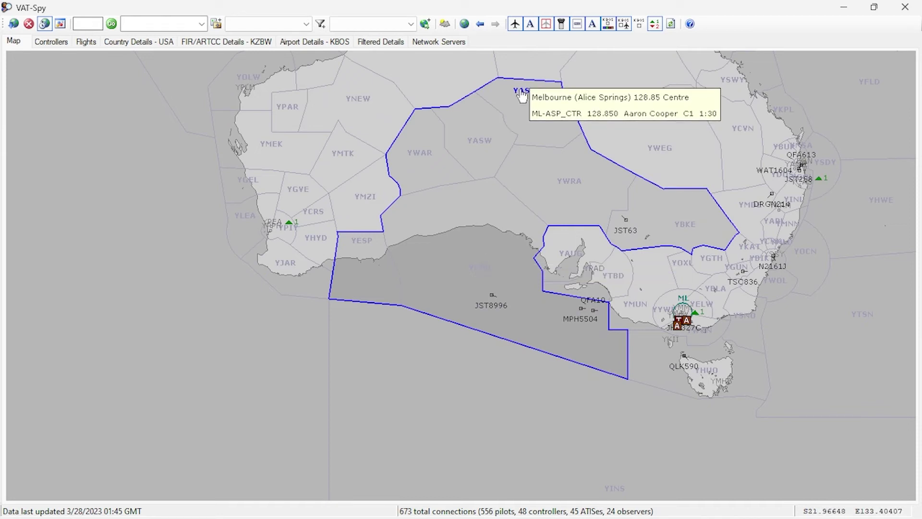
mouse_move(477, 146)
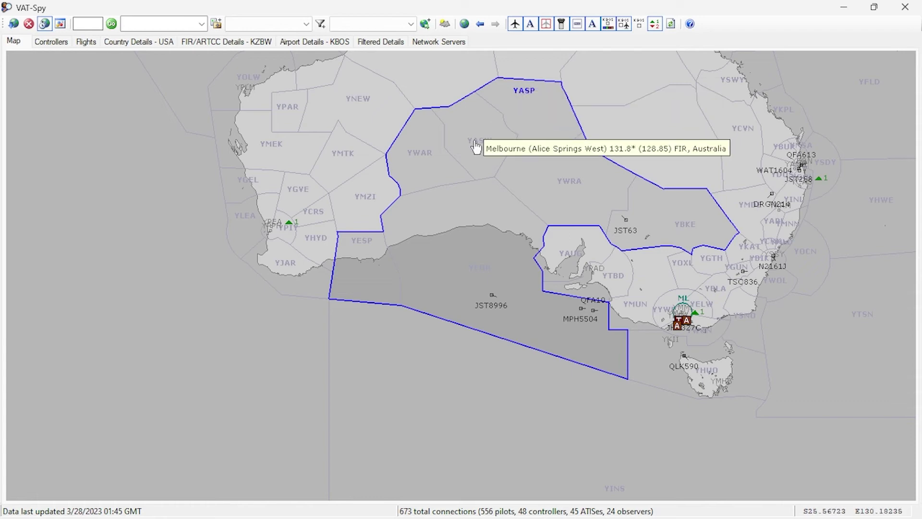
- Survey worldwide VATSIM coverage from Australia across the Pacific and Hawaii to the Americas
scroll(665, 137, down, 6)
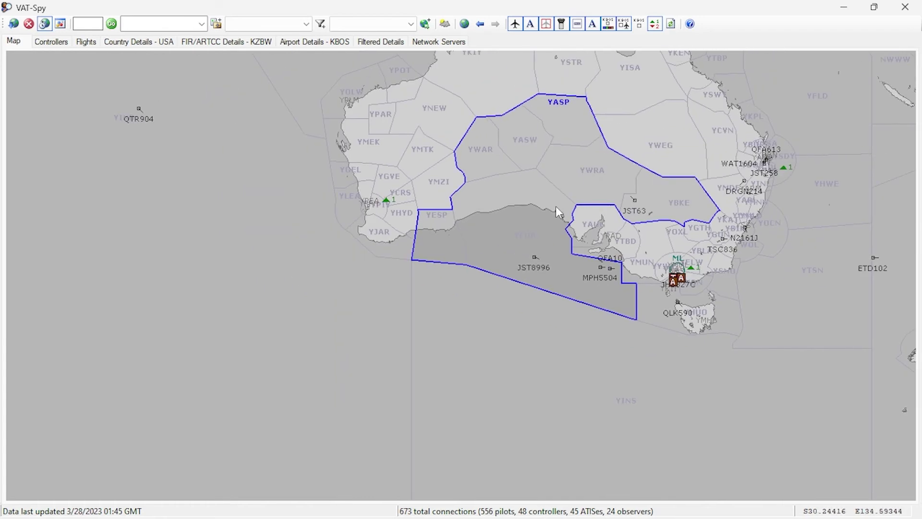
scroll(398, 258, down, 1)
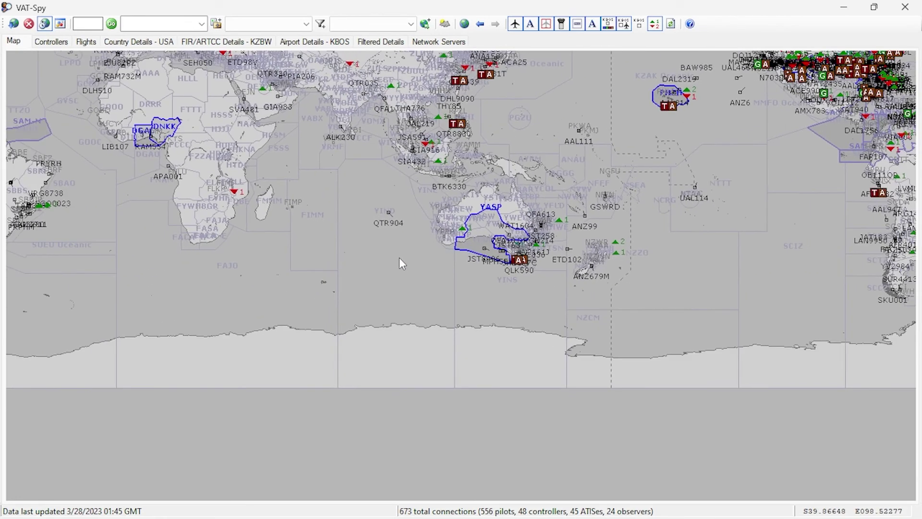
drag(578, 91, 233, 211)
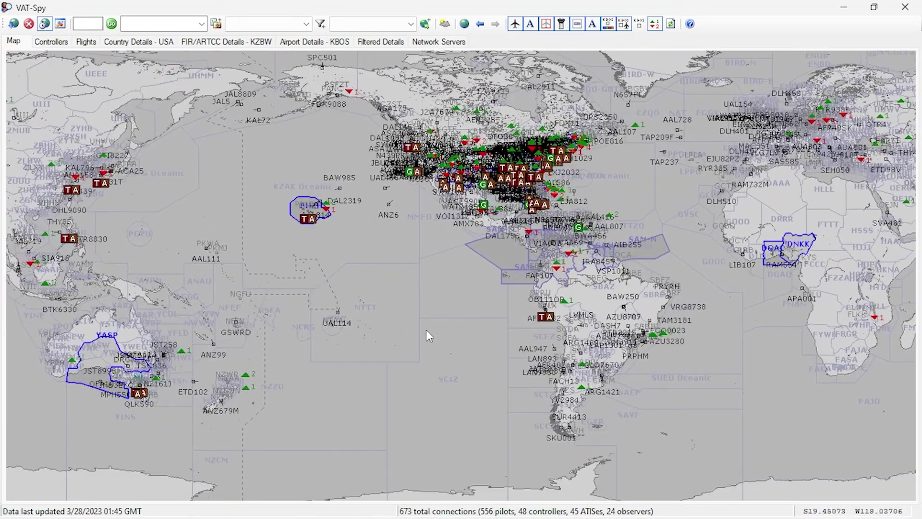
mouse_move(339, 185)
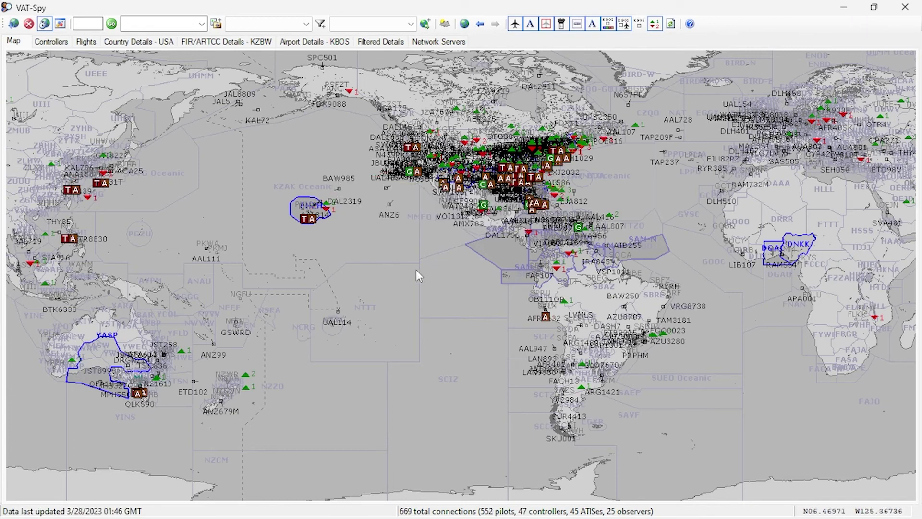
mouse_move(340, 102)
scroll(746, 361, down, 1)
scroll(745, 359, up, 1)
scroll(392, 367, up, 1)
scroll(394, 343, up, 1)
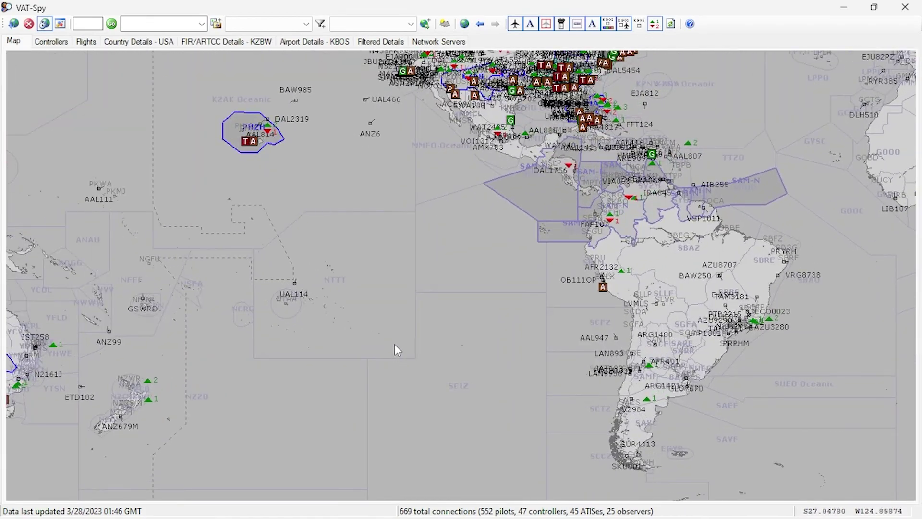
scroll(233, 285, up, 1)
mouse_move(269, 282)
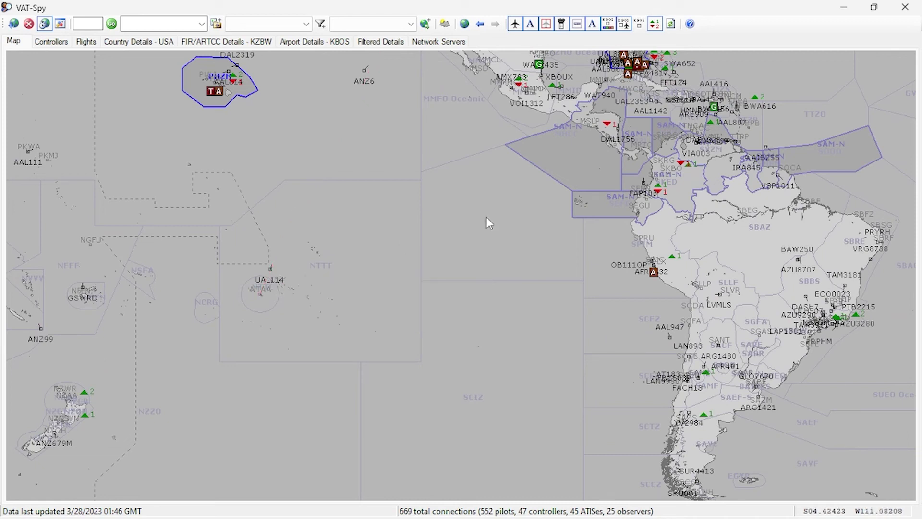
- Survey the VATSIM traffic and staffed airports across Asia, from the Middle East to Japan and the Philippines
drag(528, 296, 357, 363)
drag(533, 137, 301, 269)
drag(574, 283, 279, 285)
drag(614, 397, 283, 375)
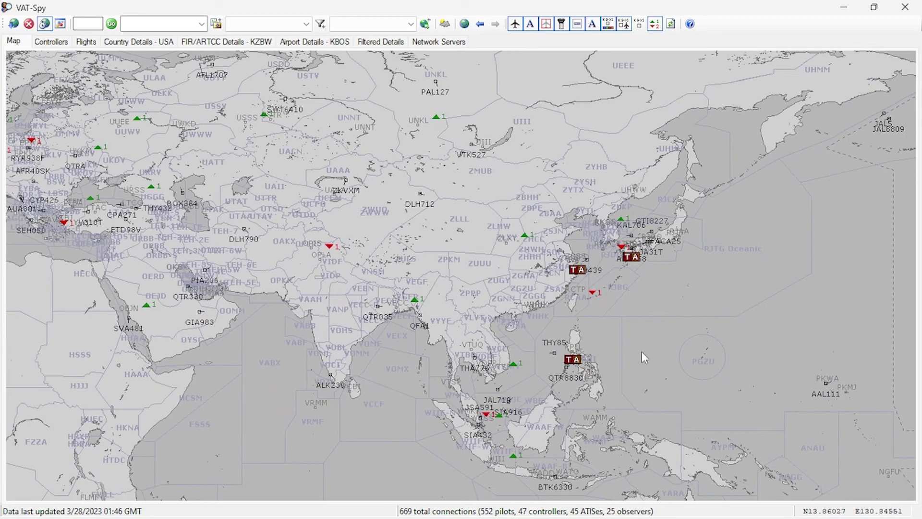
drag(754, 299, 660, 298)
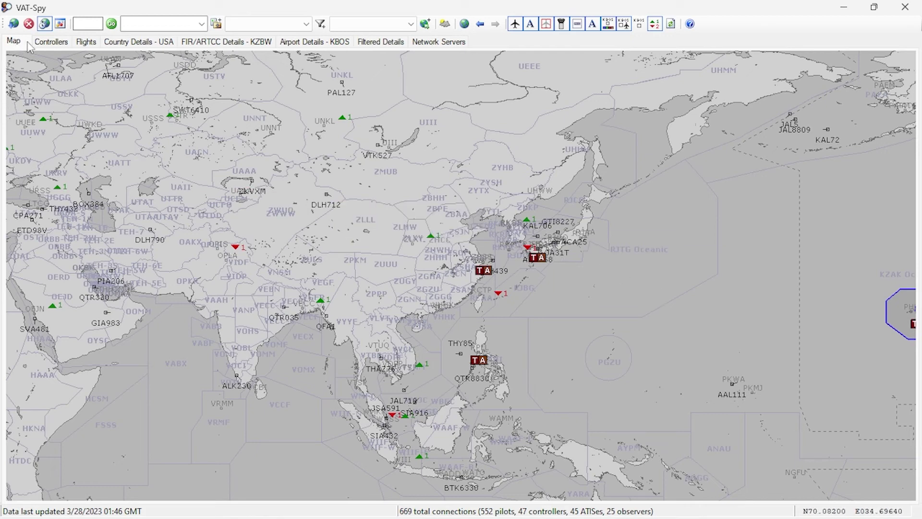
- Review the worldwide list of active controllers with their frequencies, ratings and positions, along with the observers
click(50, 43)
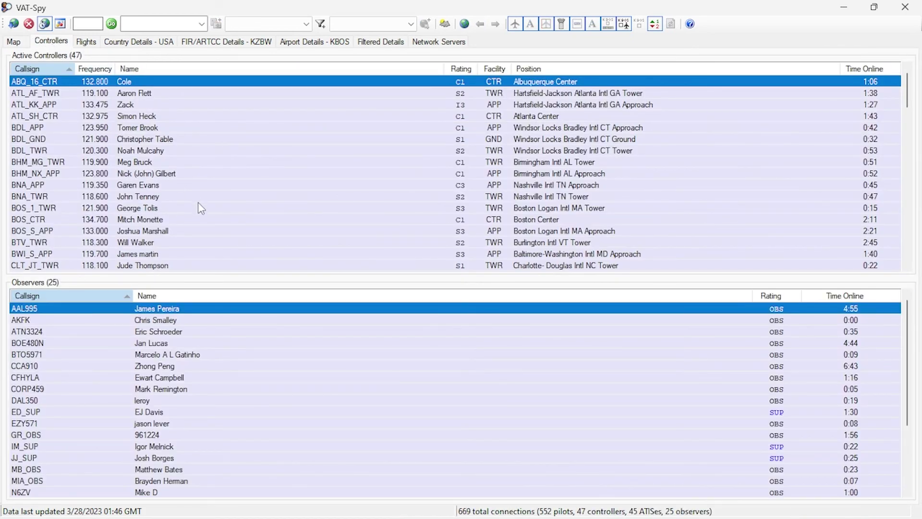
scroll(235, 160, down, 1)
scroll(236, 153, up, 1)
scroll(506, 150, down, 7)
scroll(507, 151, down, 10)
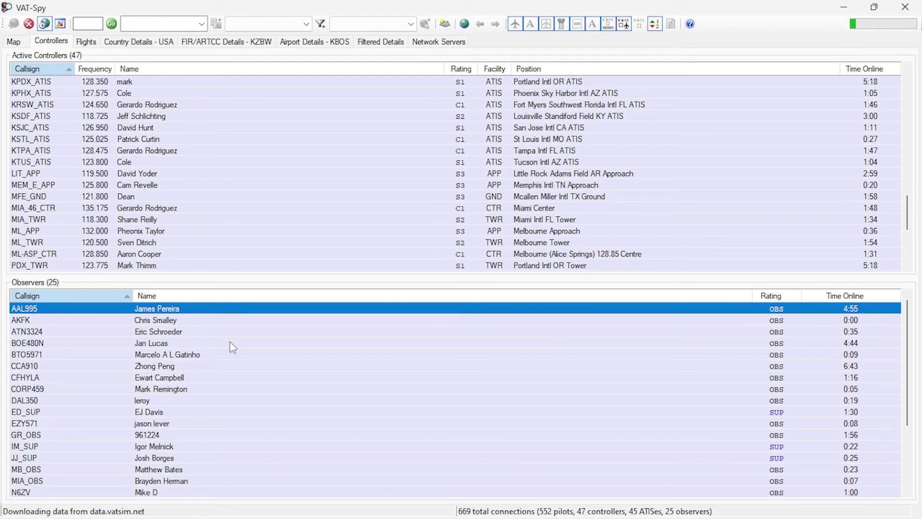
- Review the complete list of VATSIM flights with their departure airports, destinations and ETA status
click(87, 42)
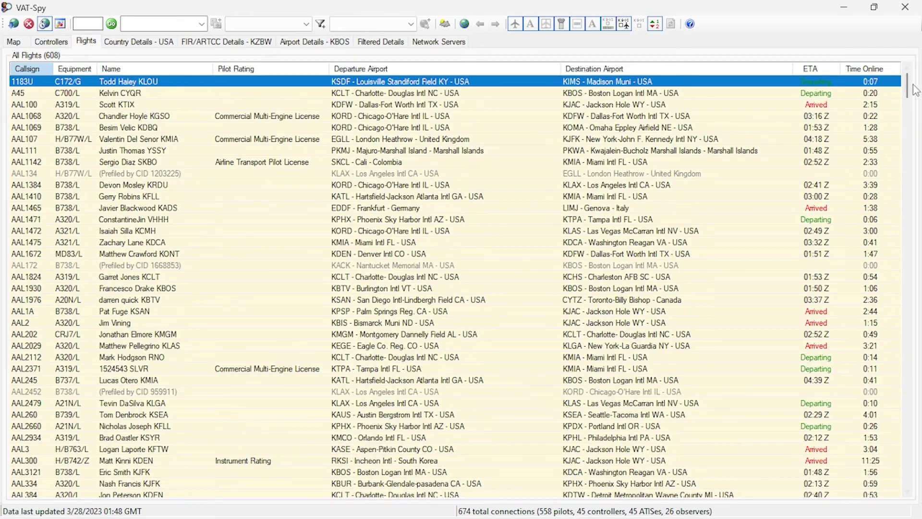
drag(915, 89, 919, 505)
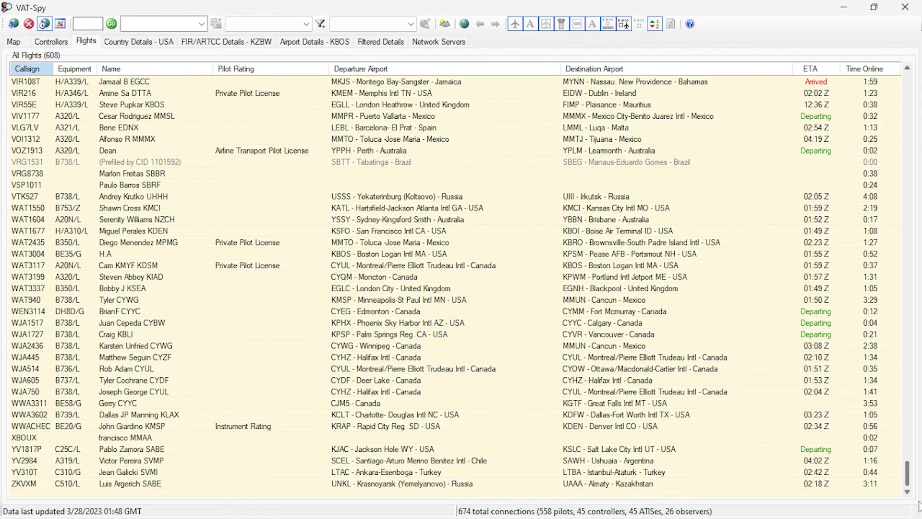
drag(907, 473, 905, 79)
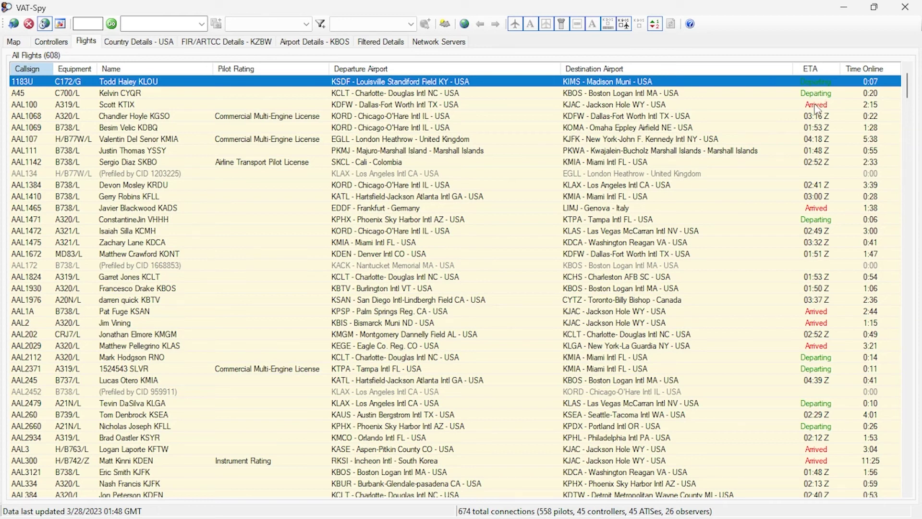
- Review the controllers and flights for the USA, the Boston ARTCC (KZBW) and Boston Logan airport (KBOS)
click(134, 43)
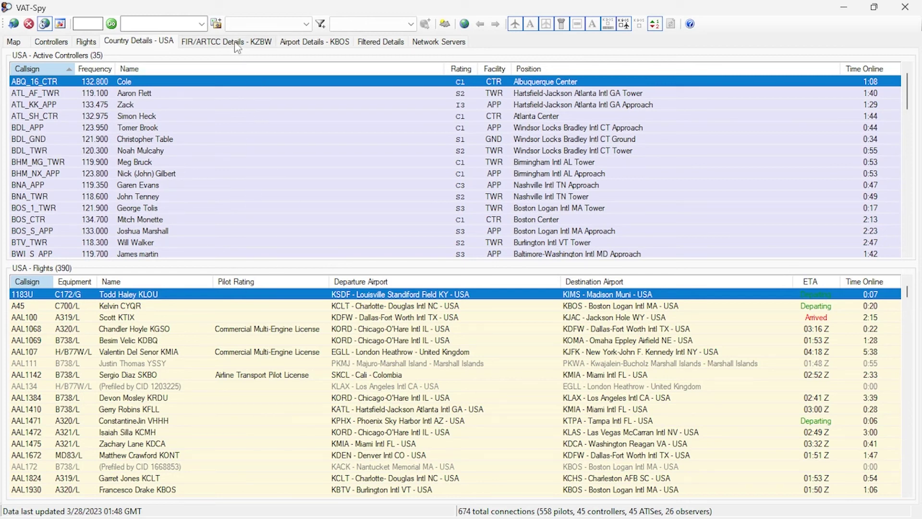
click(220, 42)
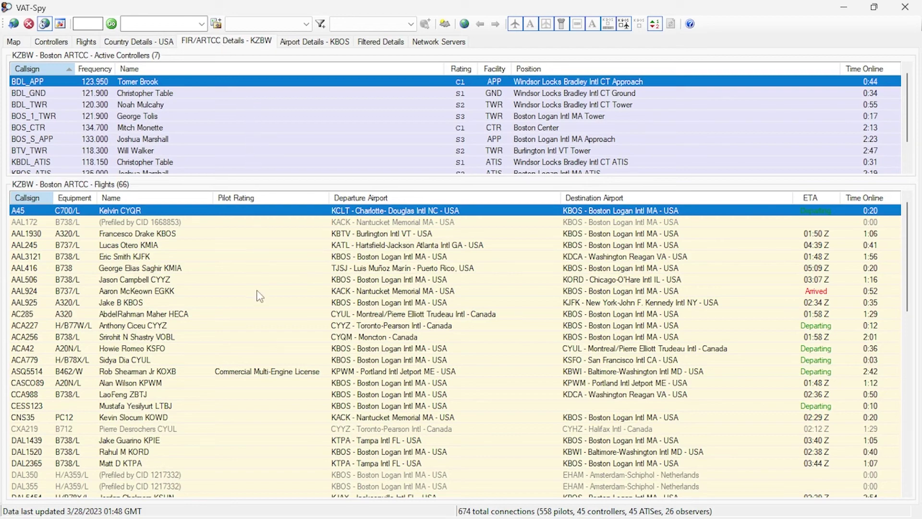
scroll(221, 343, down, 5)
scroll(220, 345, up, 5)
click(306, 43)
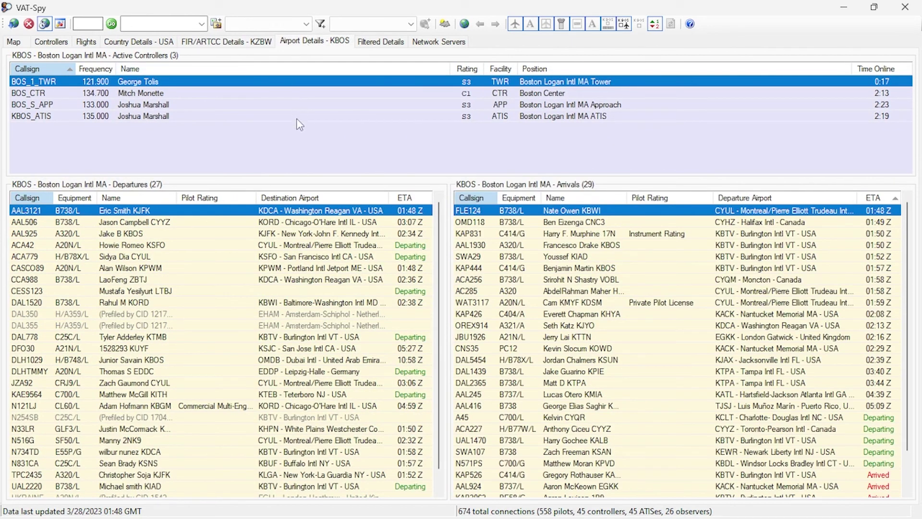
- View the filtered details and the list of VATSIM network servers
click(380, 43)
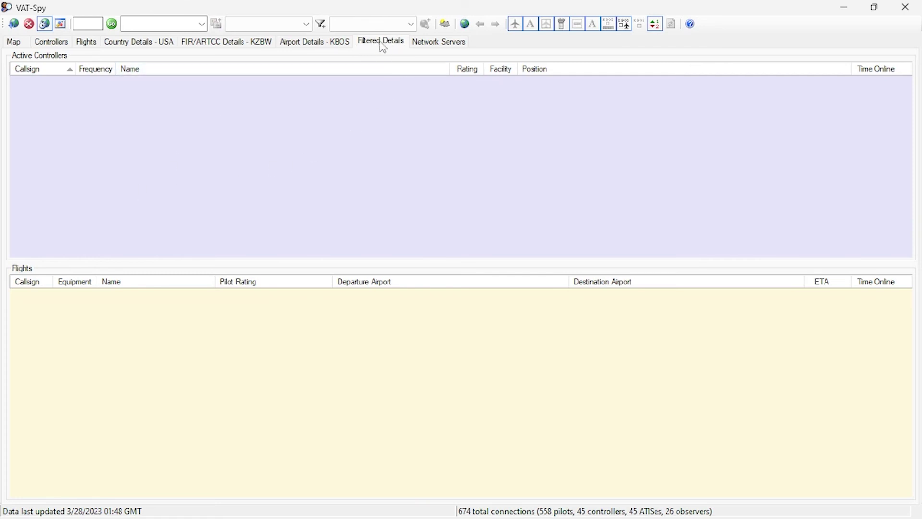
click(436, 48)
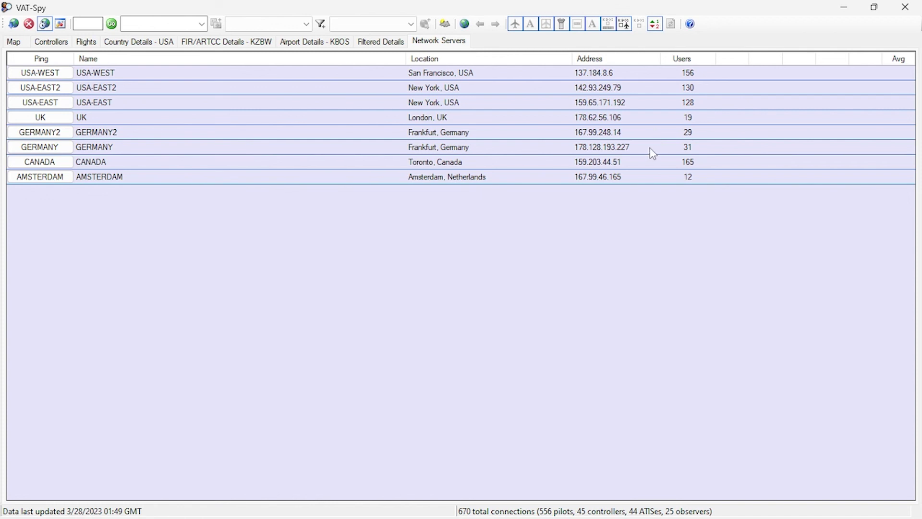
- Return to the map and bring North America and the Atlantic back into view
click(14, 42)
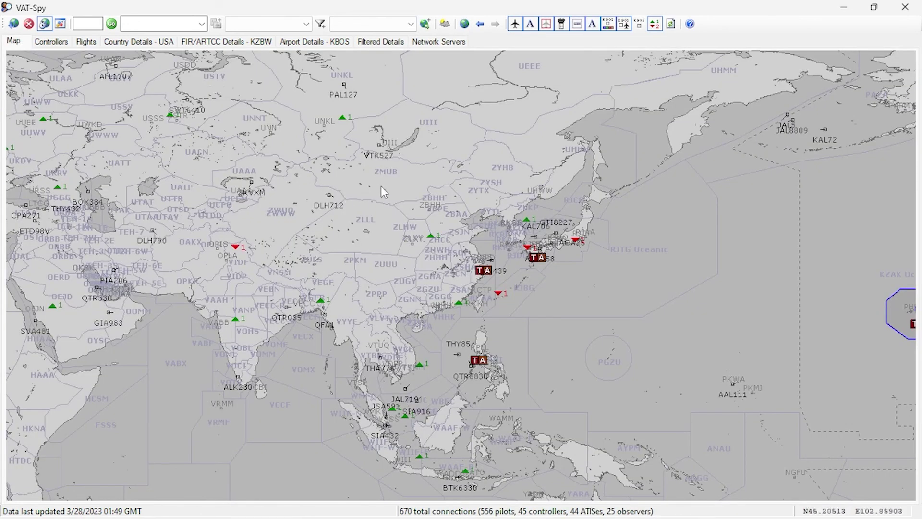
drag(383, 186, 635, 228)
drag(274, 213, 586, 233)
drag(97, 278, 477, 220)
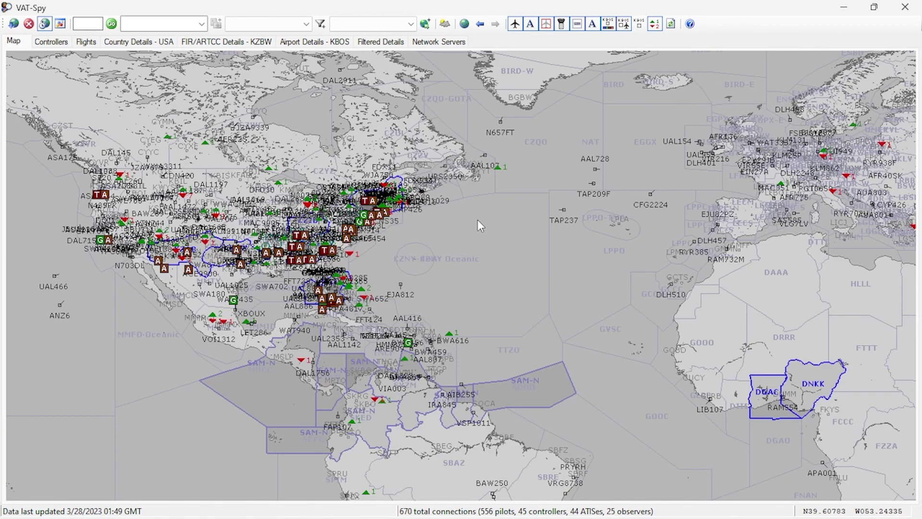